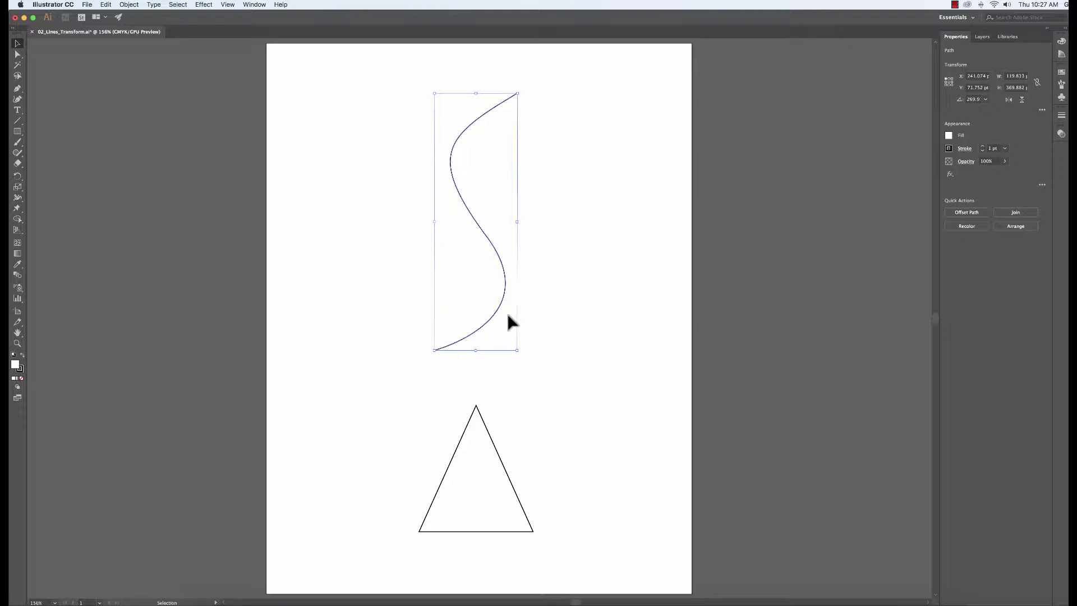
- Move the S-curve's top endpoint to about X 335 pt, Y 119 pt with Direct Selection and point its direction handle up and to the left
left_click(17, 54)
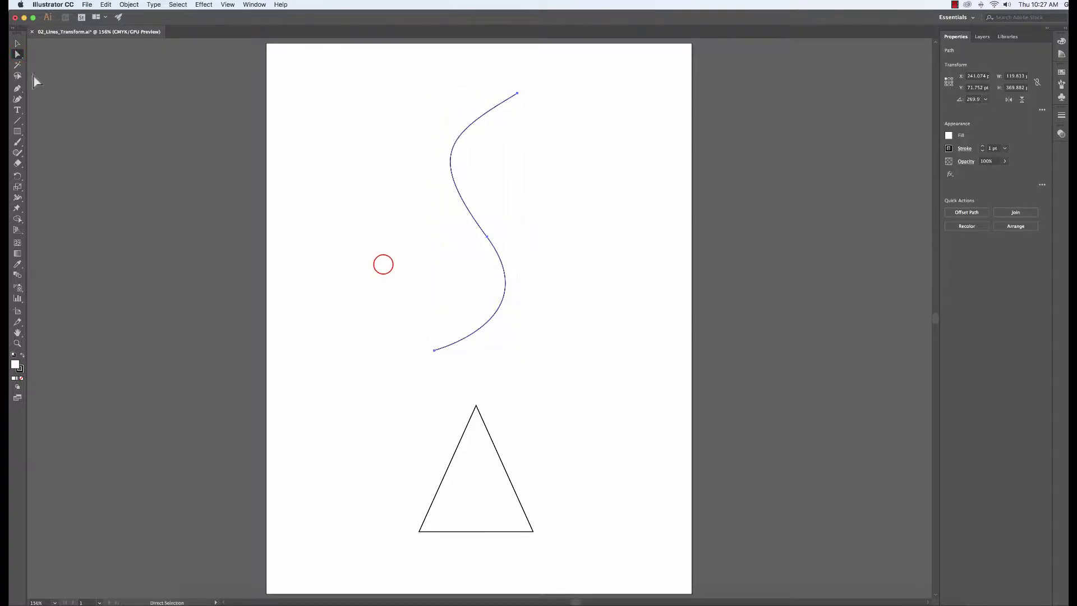
left_click(383, 266)
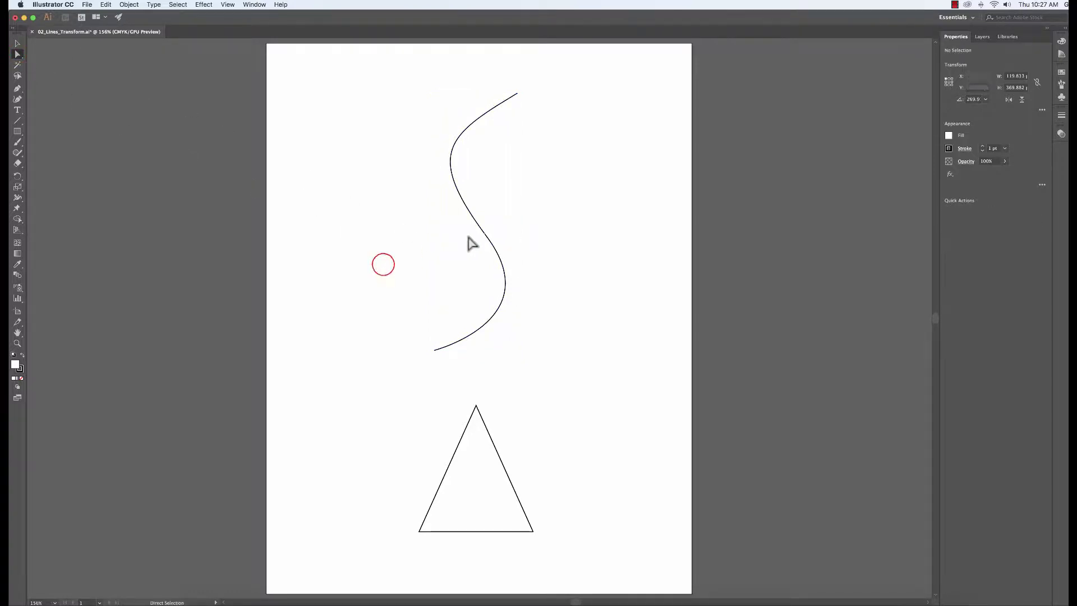
left_click(507, 100)
left_click(517, 93)
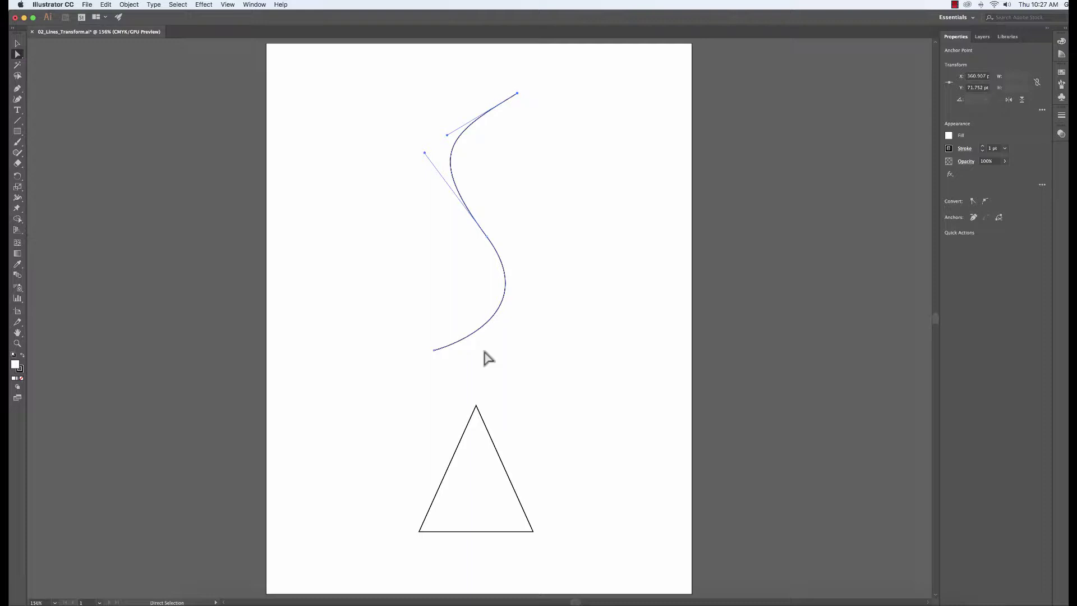
left_click(434, 350)
left_click_drag(517, 94, 514, 120)
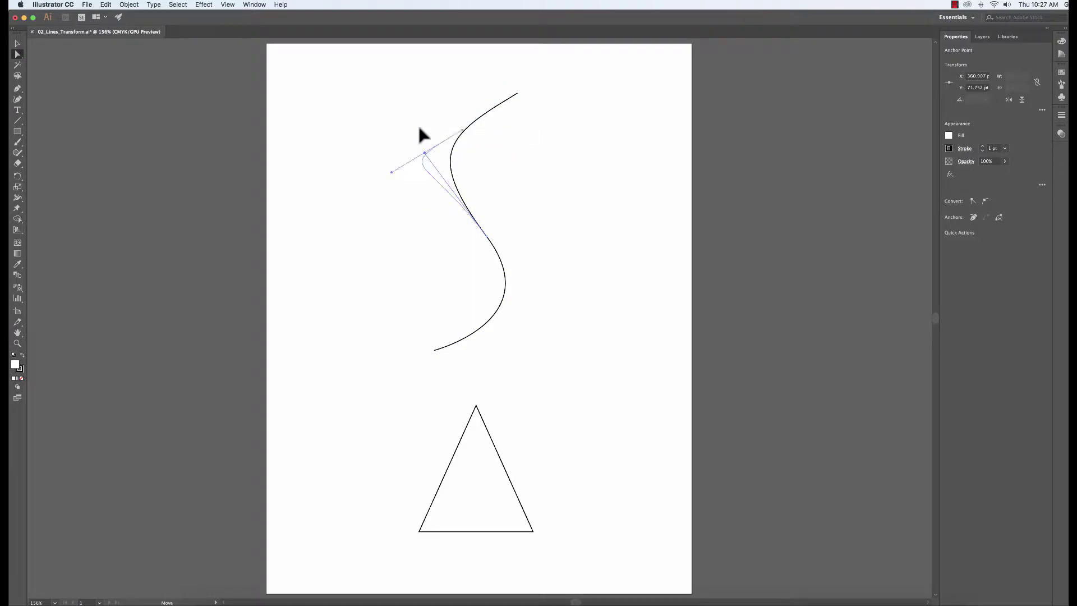
left_click_drag(419, 128, 612, 141)
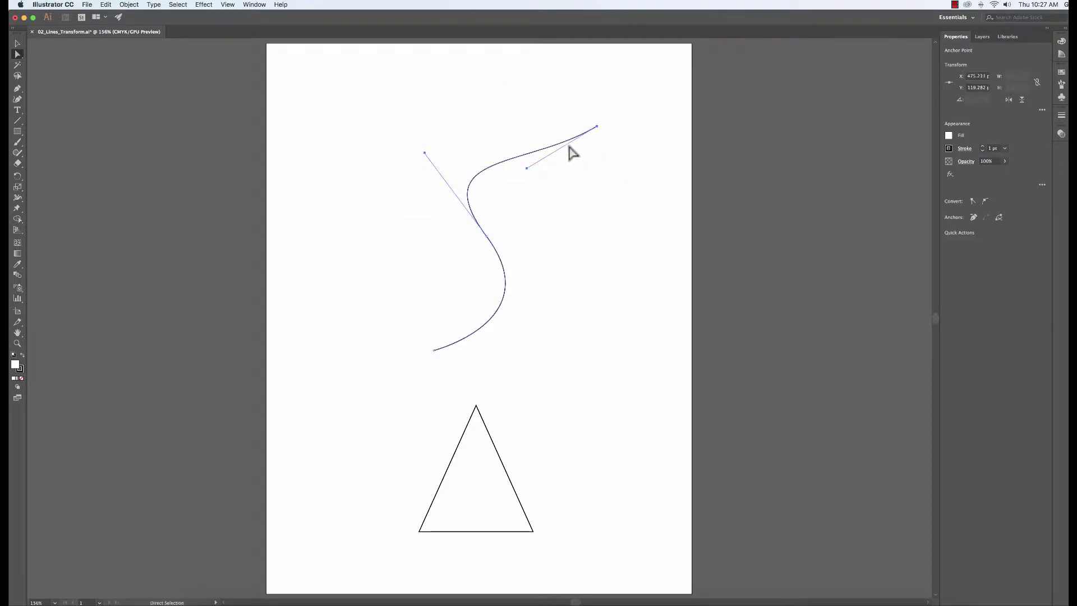
left_click_drag(526, 167, 499, 83)
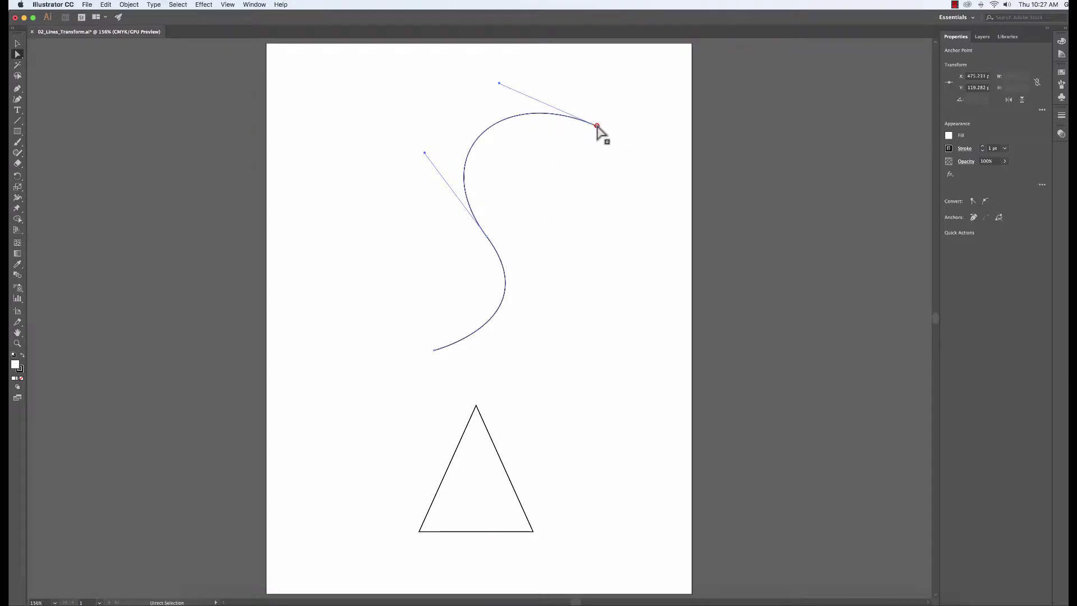
left_click_drag(597, 126, 499, 125)
- Adjust both direction handles of the curve's middle anchor point and move the anchor to about X 304 pt, Y 272 pt
left_click(424, 152)
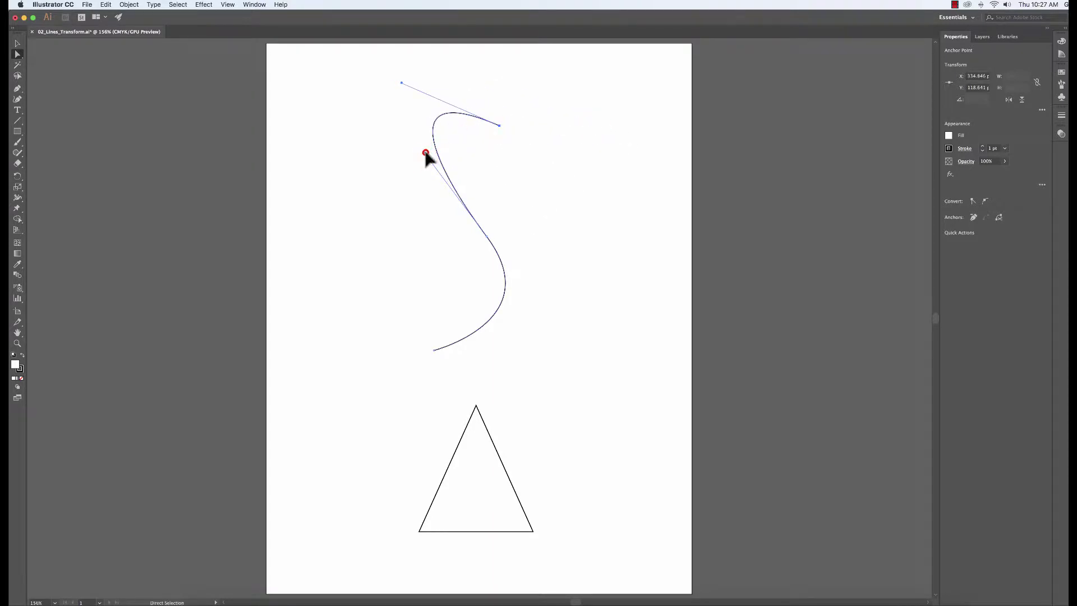
left_click_drag(425, 154, 418, 185)
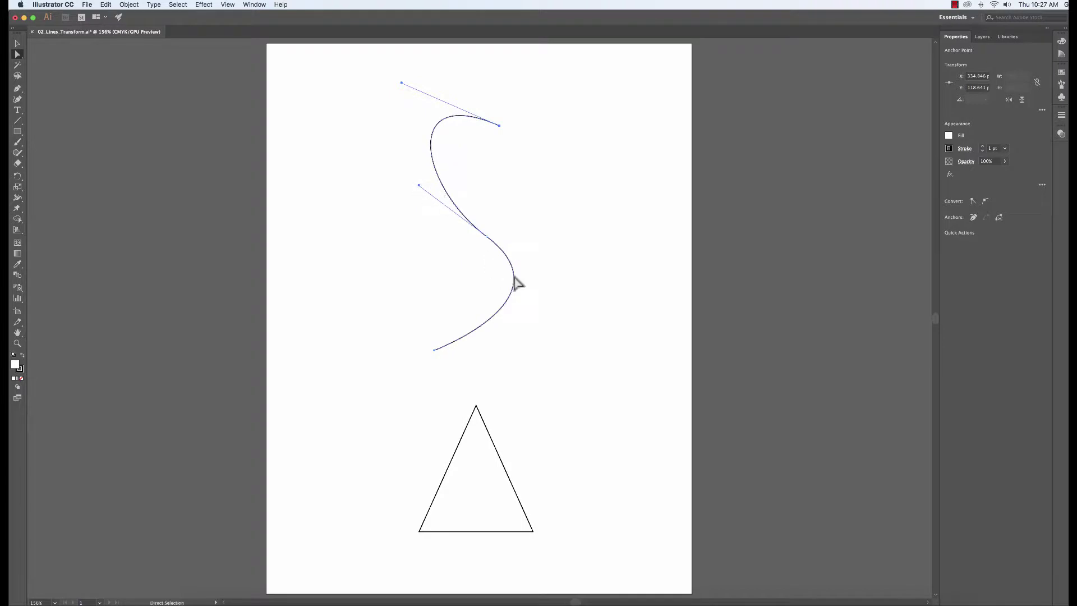
left_click_drag(570, 299, 596, 346)
left_click(486, 236)
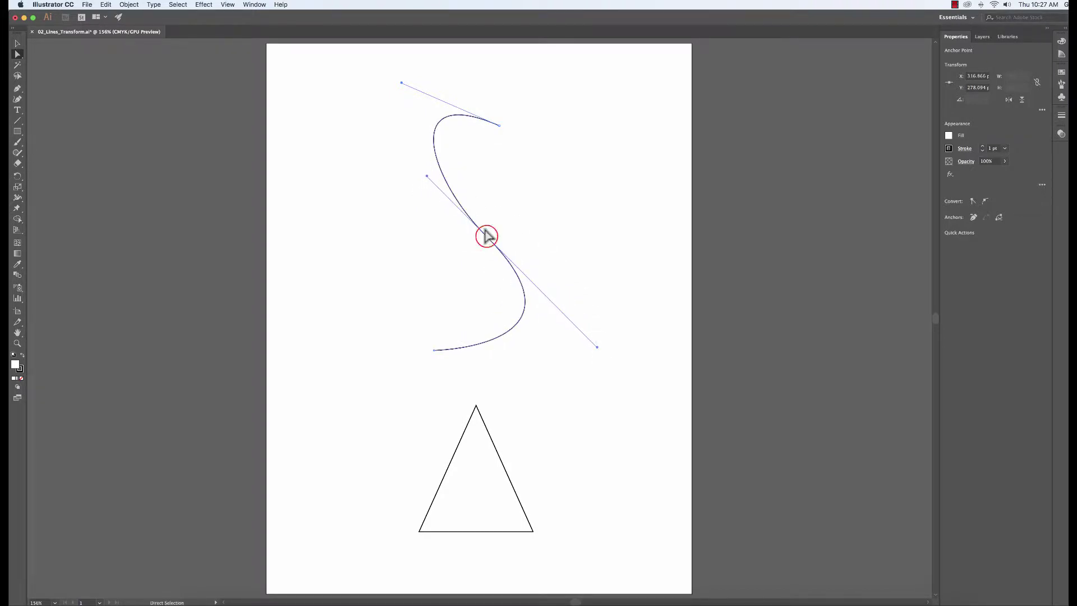
left_click_drag(486, 236, 477, 232)
- Make the top endpoint's direction handle nearly horizontal and move the curve's bottom endpoint to about X 264 pt, Y 425 pt
left_click(402, 83)
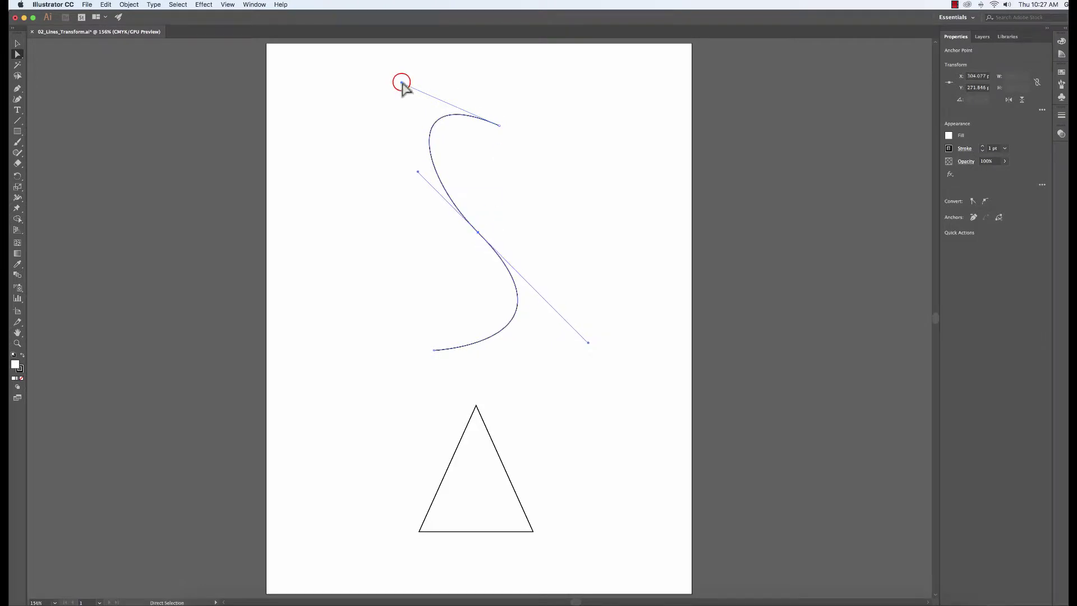
left_click_drag(401, 83, 421, 128)
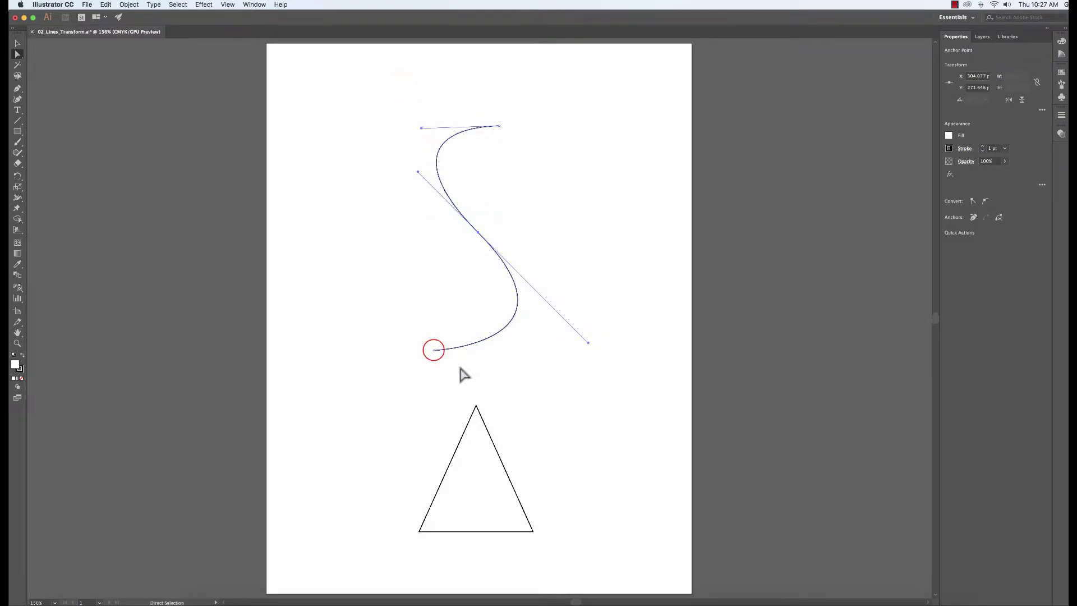
left_click_drag(433, 350, 449, 339)
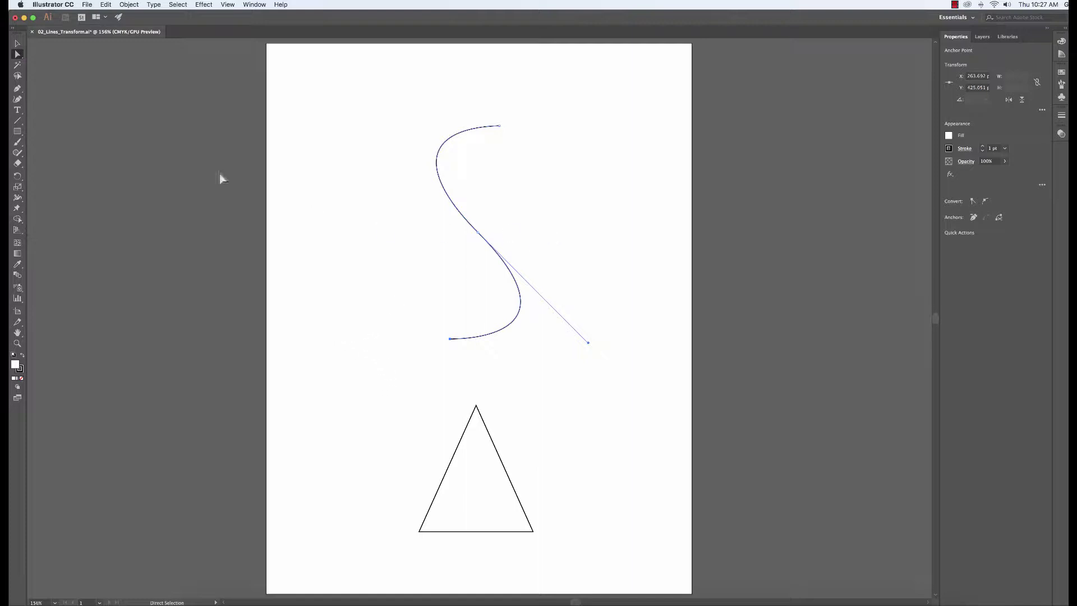
- Select the whole curve with the Selection tool, then hide its bounding box and show it again
left_click(17, 45)
left_click(490, 289)
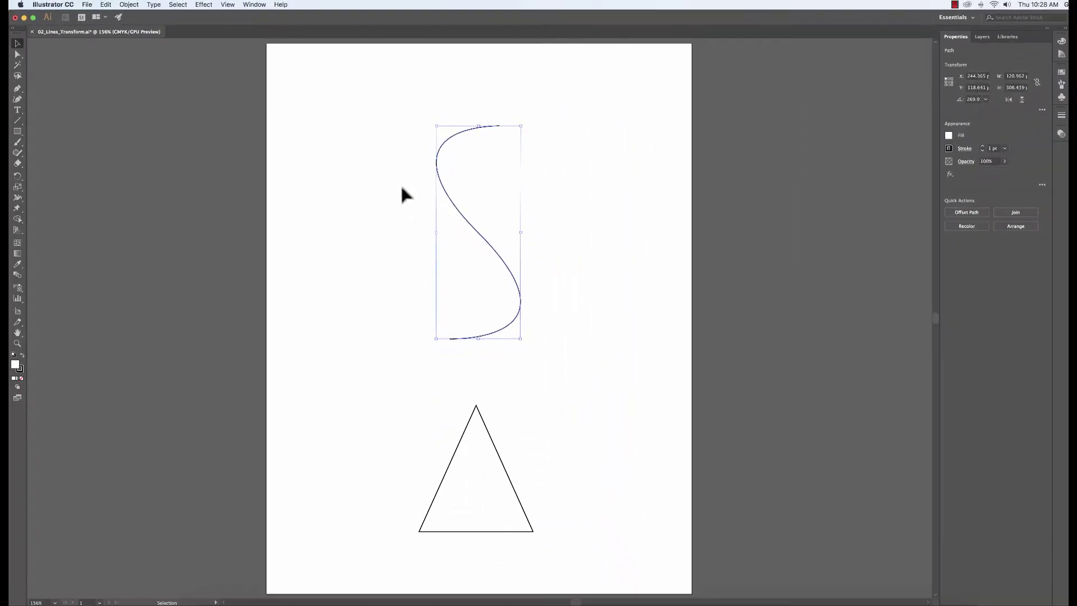
left_click(228, 5)
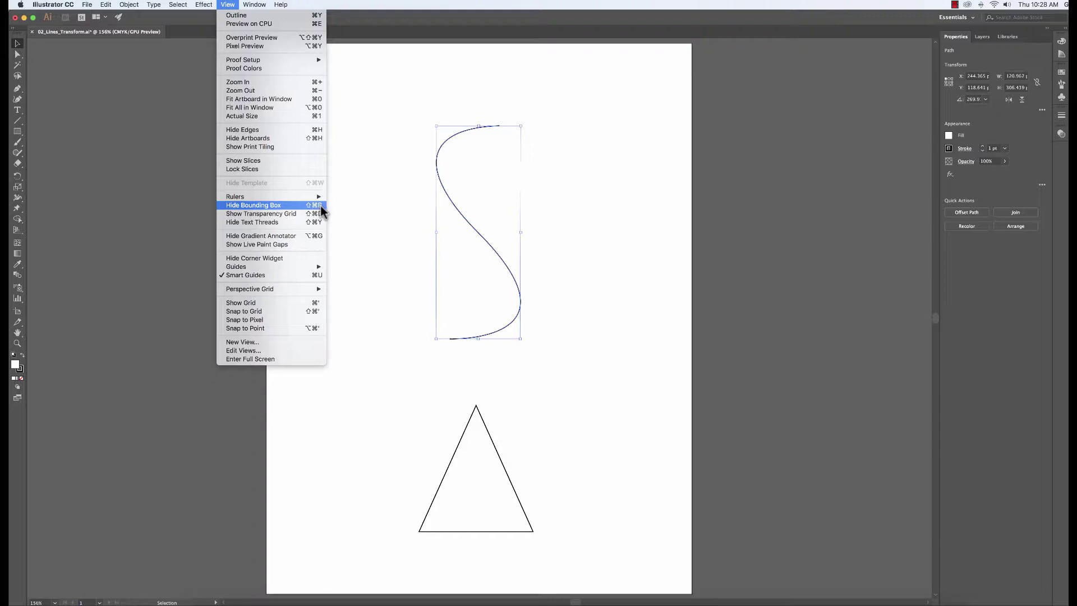
left_click(318, 205)
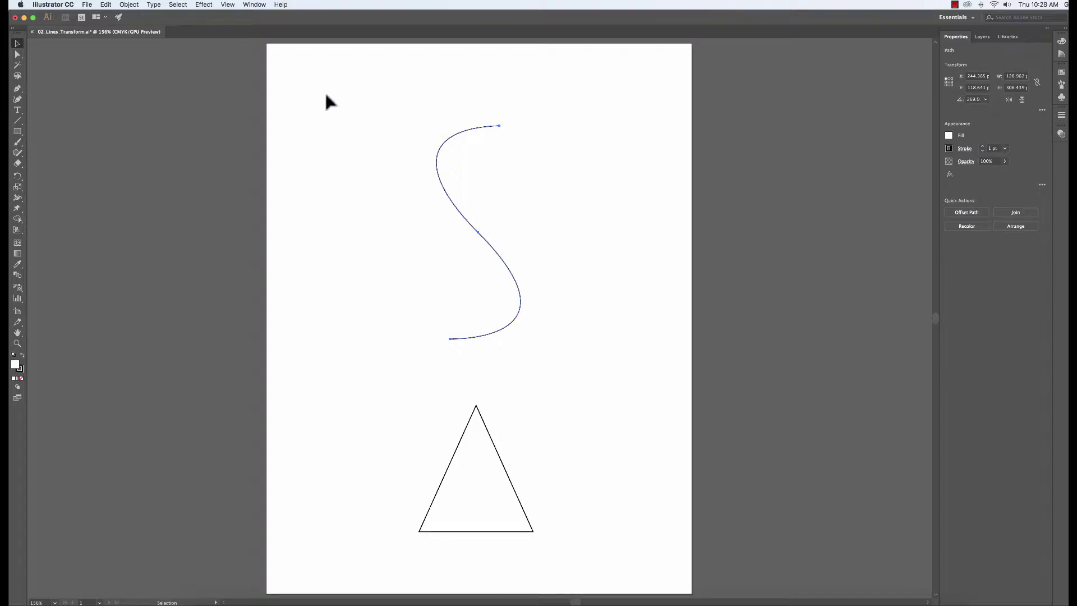
left_click(228, 4)
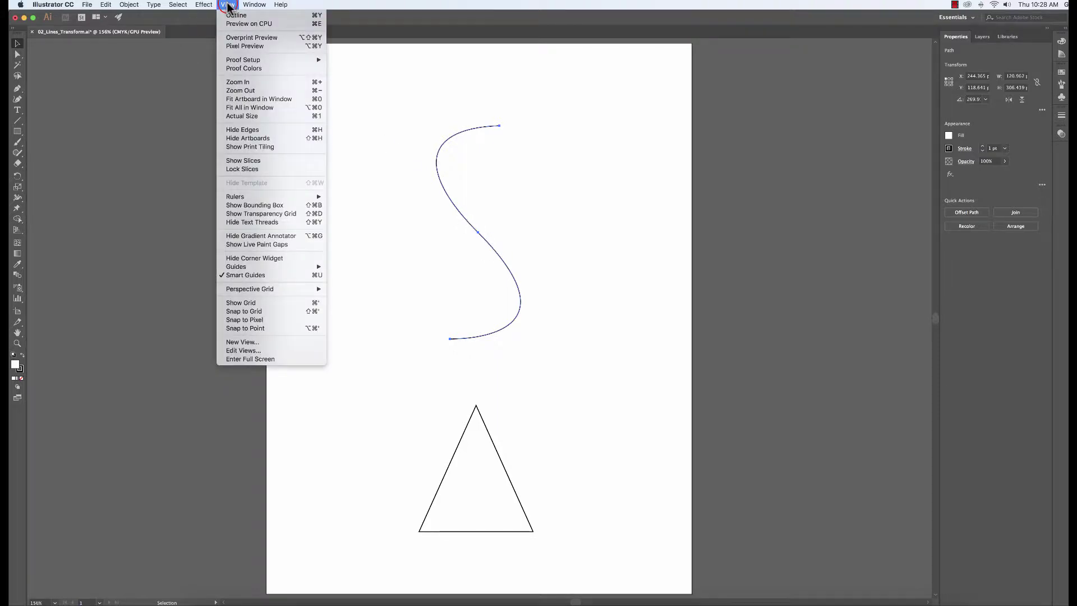
left_click(274, 206)
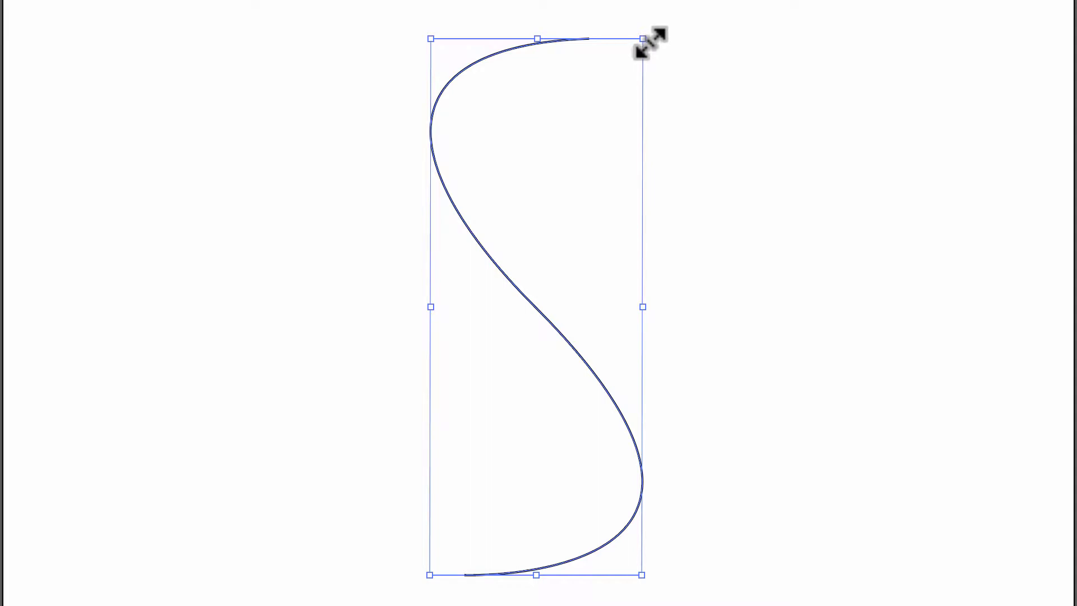
- Stretch the curve slightly using its bounding box's upper-right corner, top-middle and left-middle handles
mouse_move(644, 39)
left_mouse_down()
mouse_move(634, 39)
mouse_move(604, 191)
mouse_move(493, 308)
mouse_move(510, 449)
mouse_move(752, 409)
mouse_move(556, 360)
mouse_move(594, 77)
mouse_move(716, 17)
mouse_move(790, 267)
mouse_move(531, 373)
mouse_move(776, 341)
mouse_move(527, 65)
mouse_move(680, 17)
mouse_move(490, 293)
mouse_move(668, 44)
mouse_move(596, 31)
mouse_move(490, 40)
mouse_move(481, 35)
mouse_move(508, 12)
mouse_move(502, 3)
mouse_move(553, 72)
mouse_move(536, 464)
mouse_move(691, 412)
mouse_move(543, 67)
mouse_move(634, 19)
mouse_move(637, 51)
mouse_move(622, 39)
mouse_move(648, 42)
left_mouse_up()
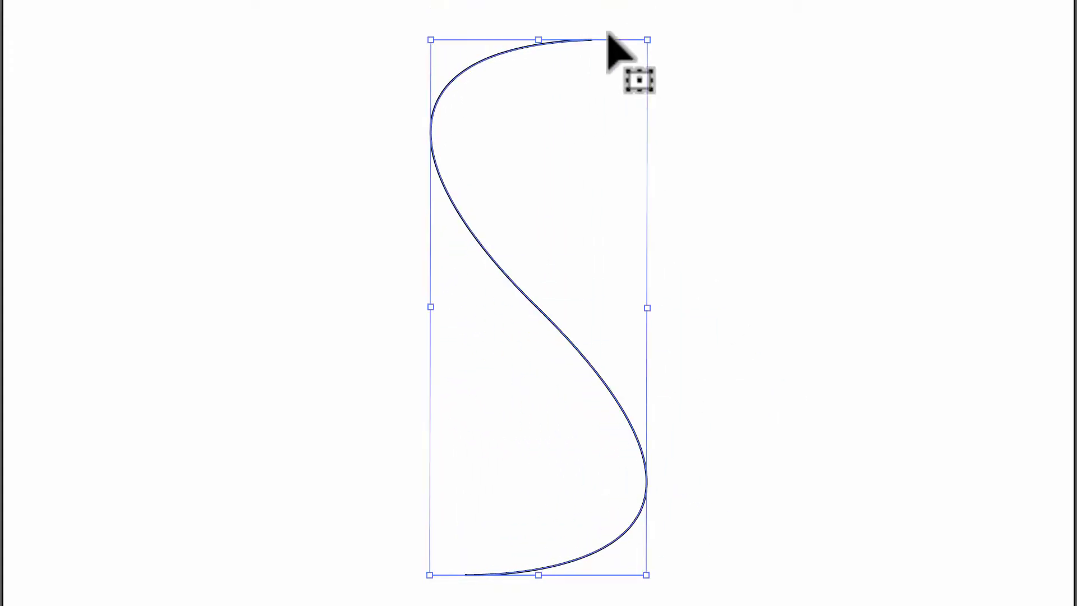
mouse_move(539, 40)
left_mouse_down()
mouse_move(533, 348)
mouse_move(524, 295)
mouse_move(577, 48)
mouse_move(497, 505)
mouse_move(523, 41)
left_mouse_up()
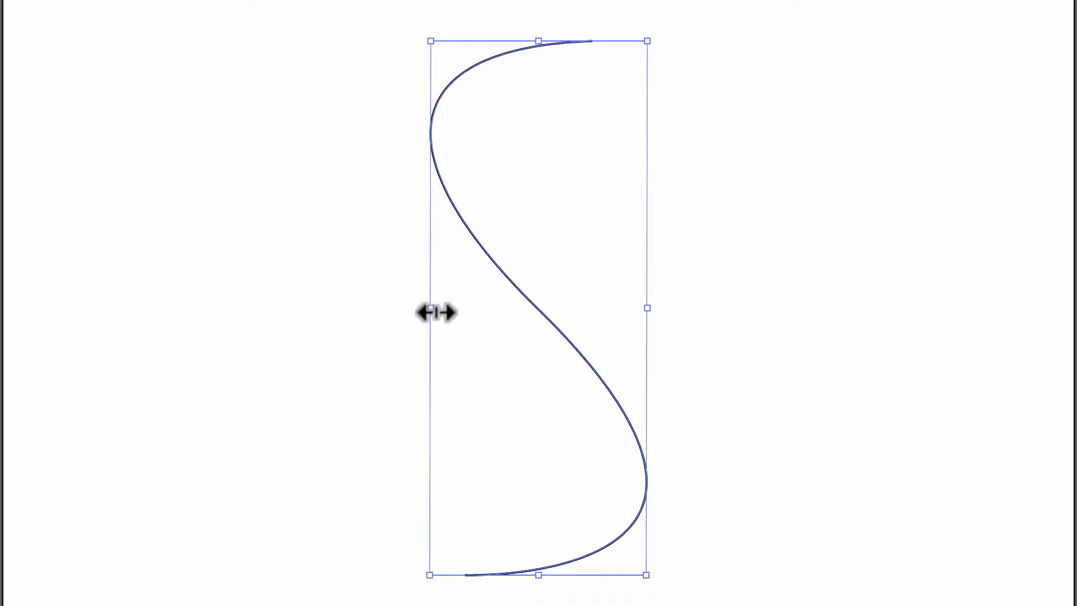
left_click_drag(436, 312, 433, 344)
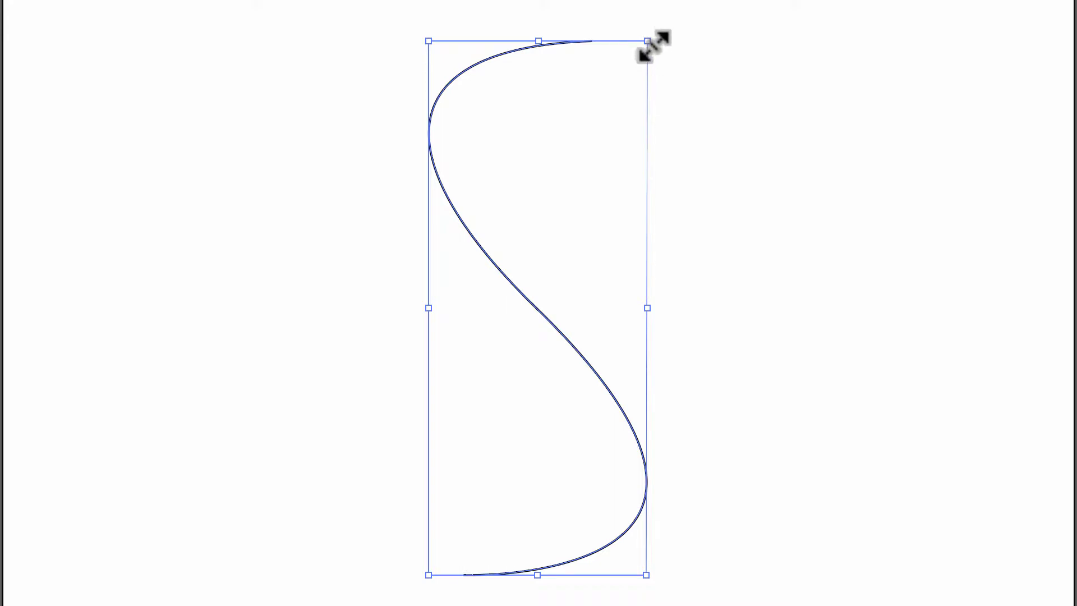
- Enlarge the curve slightly from its upper-right corner handle and narrow it a little from the left-middle handle
left_click_drag(649, 43, 736, 34)
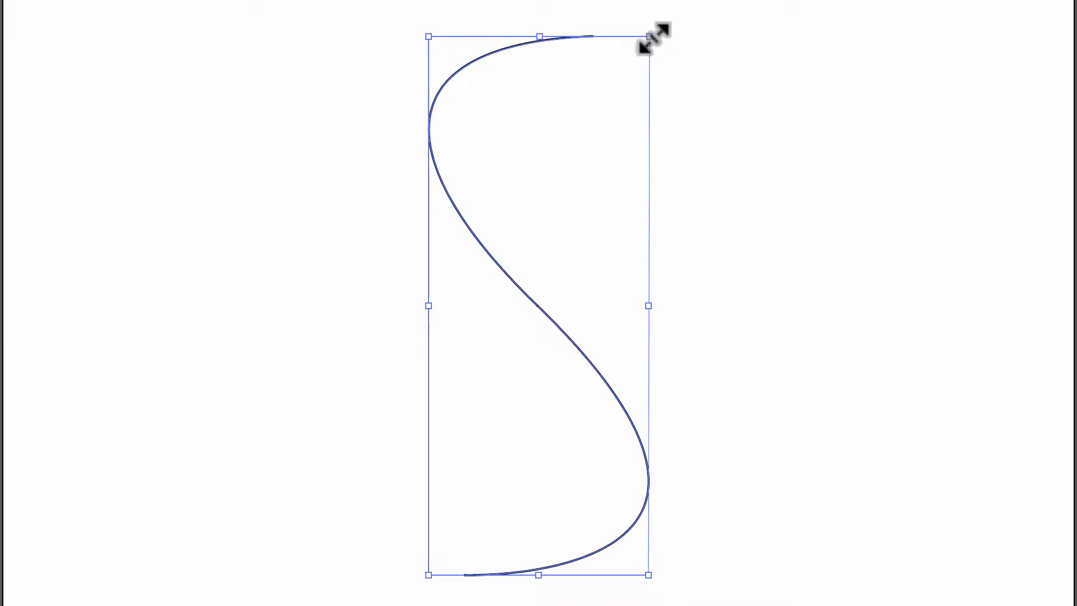
mouse_move(649, 36)
left_mouse_down()
mouse_move(624, 130)
mouse_move(656, 250)
mouse_move(627, 368)
mouse_move(550, 457)
mouse_move(680, 34)
mouse_move(652, 32)
left_mouse_up()
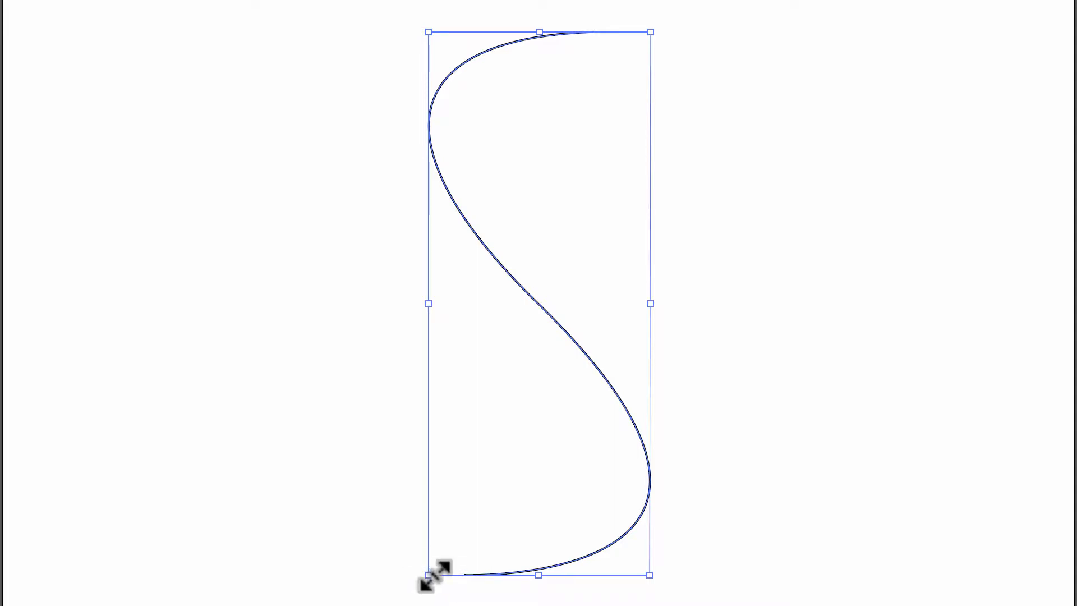
left_click(650, 30)
mouse_move(651, 32)
left_mouse_down()
mouse_move(498, 378)
mouse_move(632, 457)
mouse_move(513, 465)
mouse_move(521, 231)
mouse_move(500, 34)
mouse_move(707, 0)
mouse_move(601, 168)
mouse_move(641, 25)
mouse_move(627, 113)
mouse_move(662, 35)
left_mouse_up()
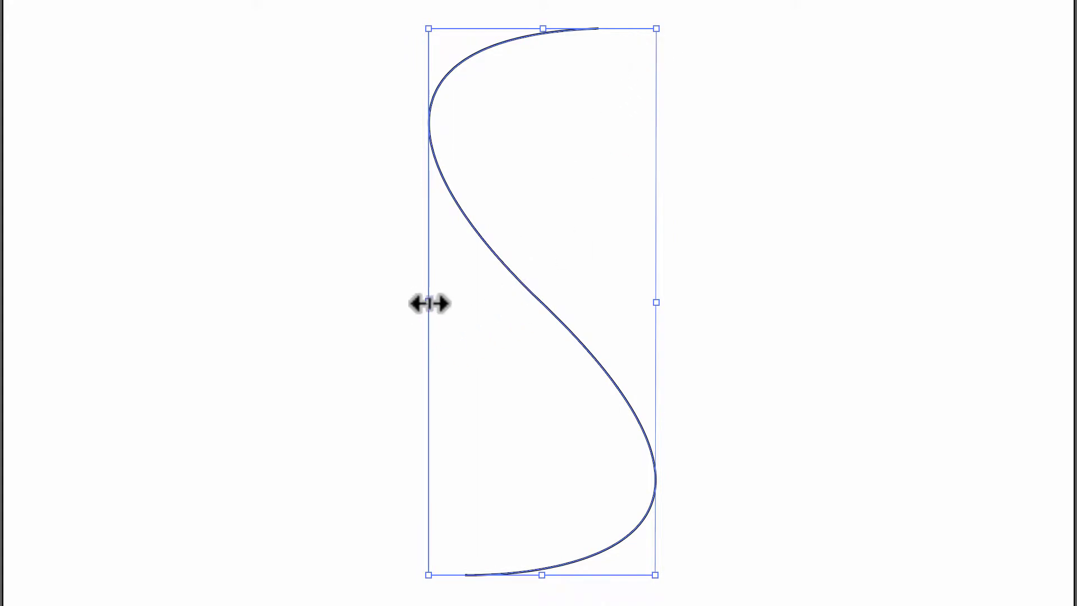
mouse_move(429, 303)
left_mouse_down()
mouse_move(594, 315)
mouse_move(476, 305)
mouse_move(611, 301)
mouse_move(431, 290)
left_mouse_up()
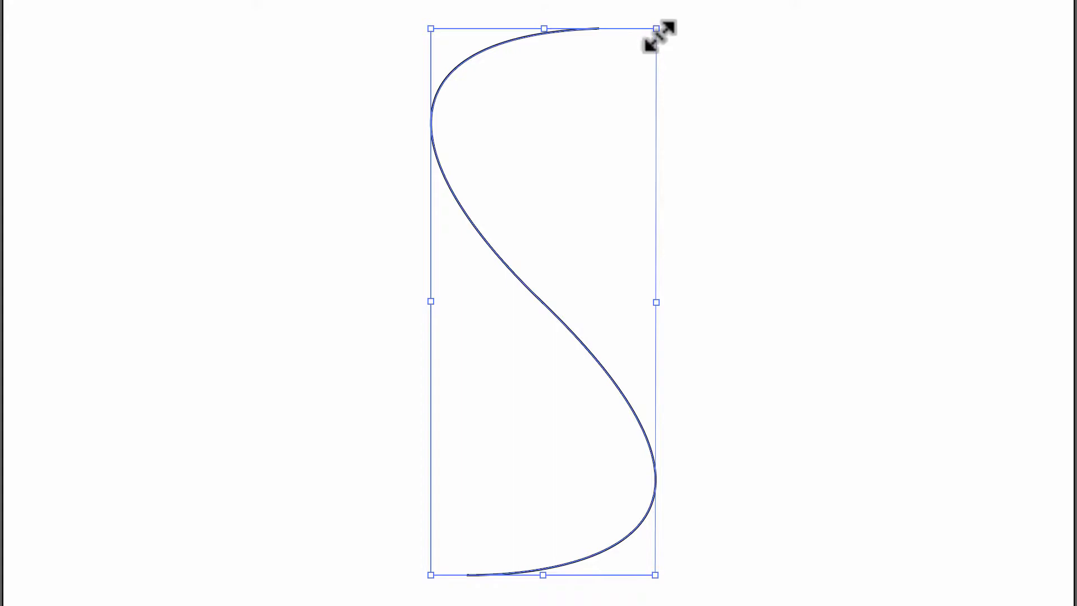
- Scale the curve about its centre using the upper-right corner and right-middle handles, to about 126 × 312 pt
mouse_move(657, 30)
left_mouse_down()
mouse_move(641, 125)
mouse_move(597, 251)
mouse_move(718, 104)
mouse_move(622, 135)
mouse_move(557, 140)
mouse_move(624, 110)
mouse_move(637, 25)
mouse_move(681, 28)
mouse_move(577, 86)
mouse_move(645, 6)
mouse_move(708, 49)
mouse_move(630, 53)
mouse_move(665, 51)
mouse_move(672, 29)
mouse_move(664, 32)
left_mouse_up()
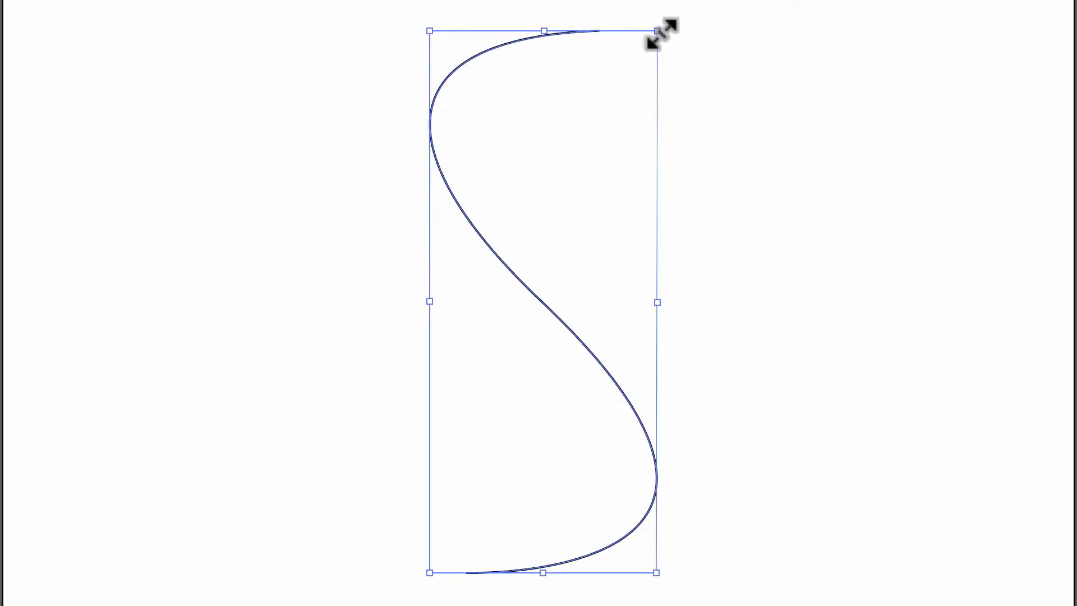
mouse_move(660, 31)
left_mouse_down()
mouse_move(713, 15)
mouse_move(1076, 22)
mouse_move(738, 48)
mouse_move(673, 81)
mouse_move(627, 40)
mouse_move(664, 34)
mouse_move(654, 23)
left_mouse_up()
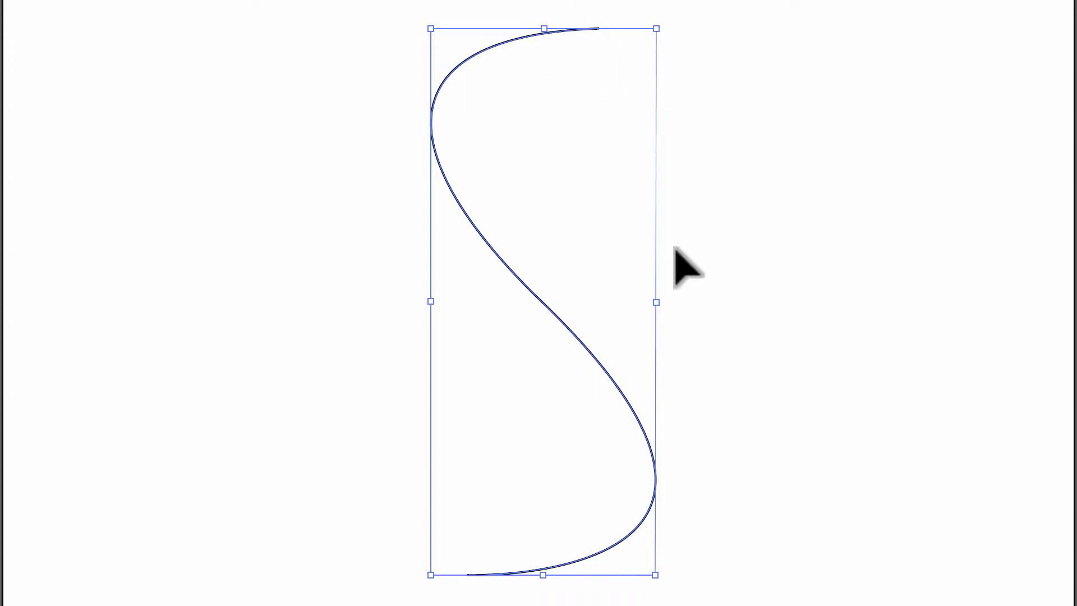
mouse_move(659, 308)
left_mouse_down()
mouse_move(562, 312)
mouse_move(663, 312)
mouse_move(579, 308)
mouse_move(654, 308)
left_mouse_up()
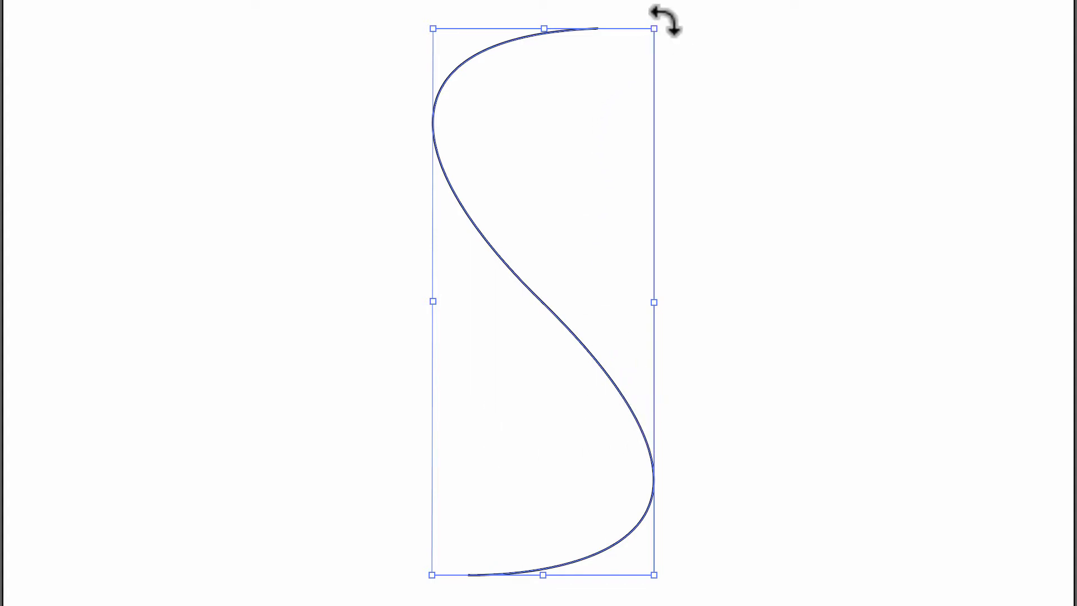
- Try rotating the curve freely from its bounding box corner and turn it back to its upright orientation
left_click_drag(664, 18, 572, 605)
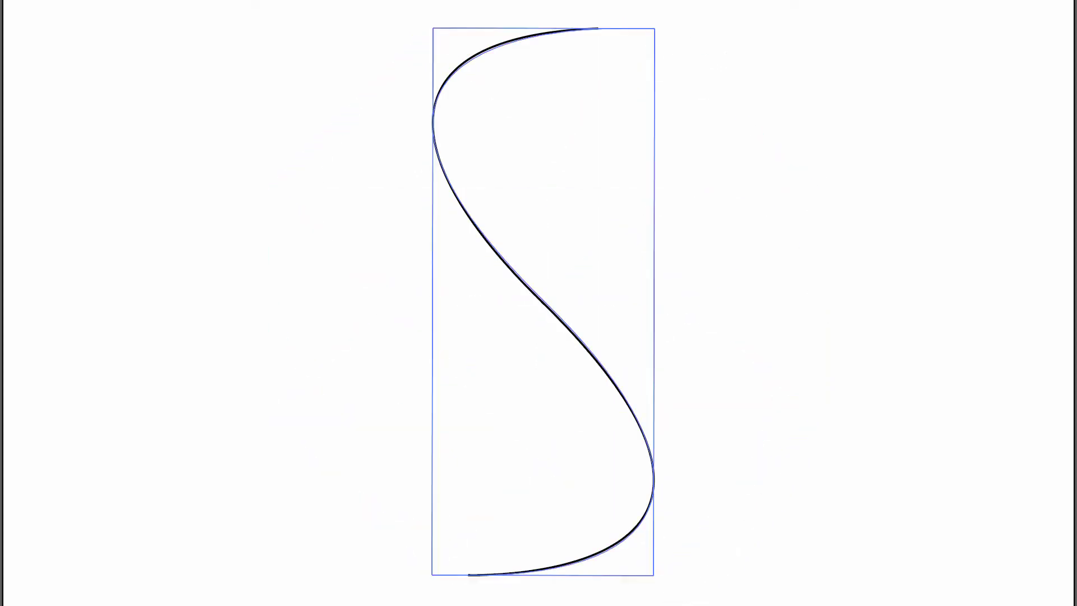
left_click_drag(443, 602, 556, 84)
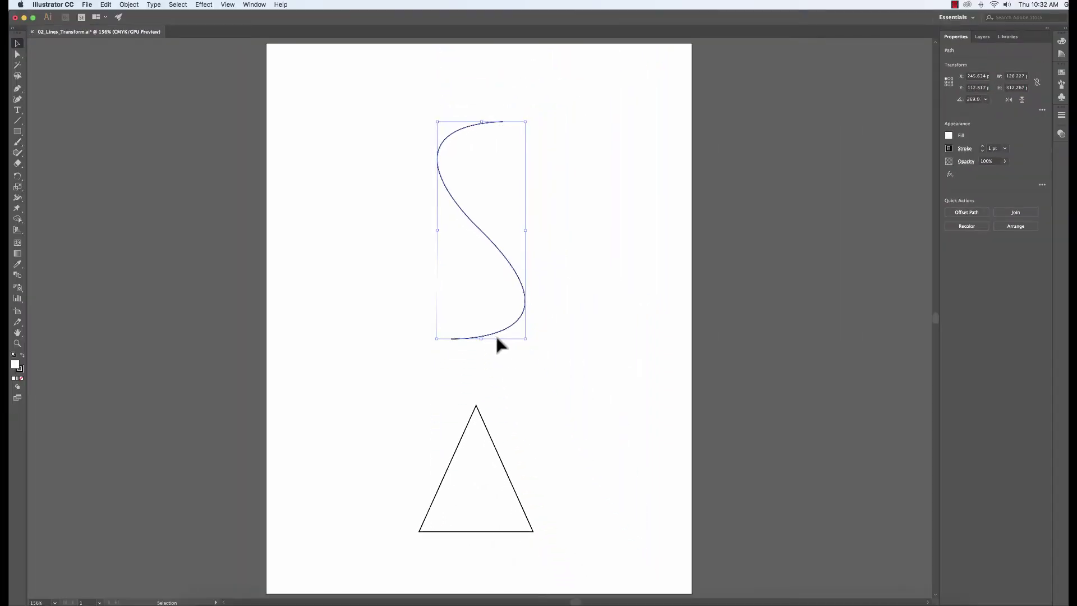
left_click(130, 4)
mouse_move(136, 17)
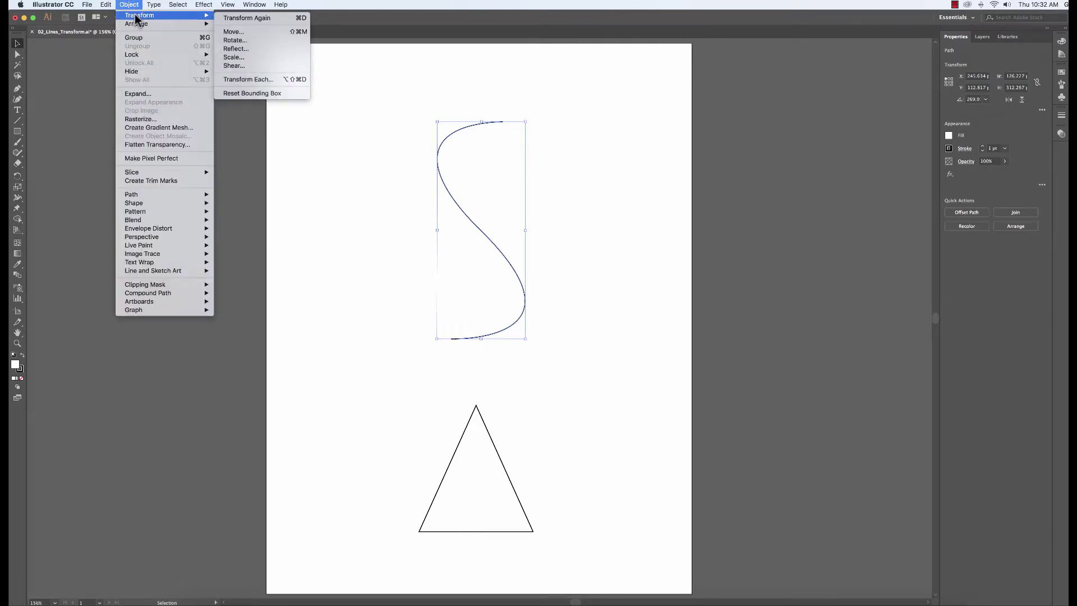
left_click(233, 32)
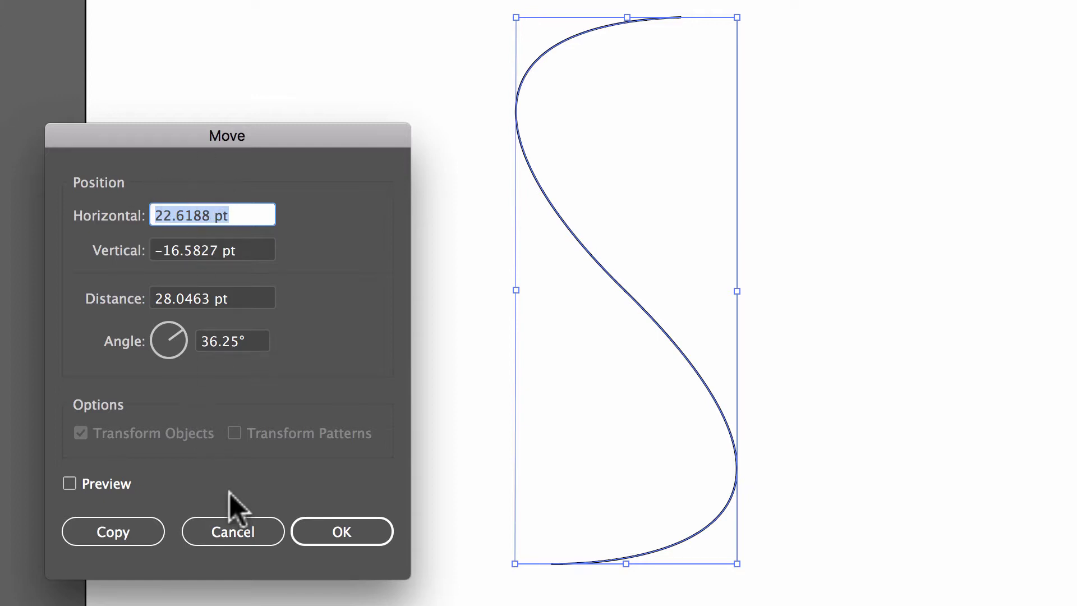
left_click(247, 530)
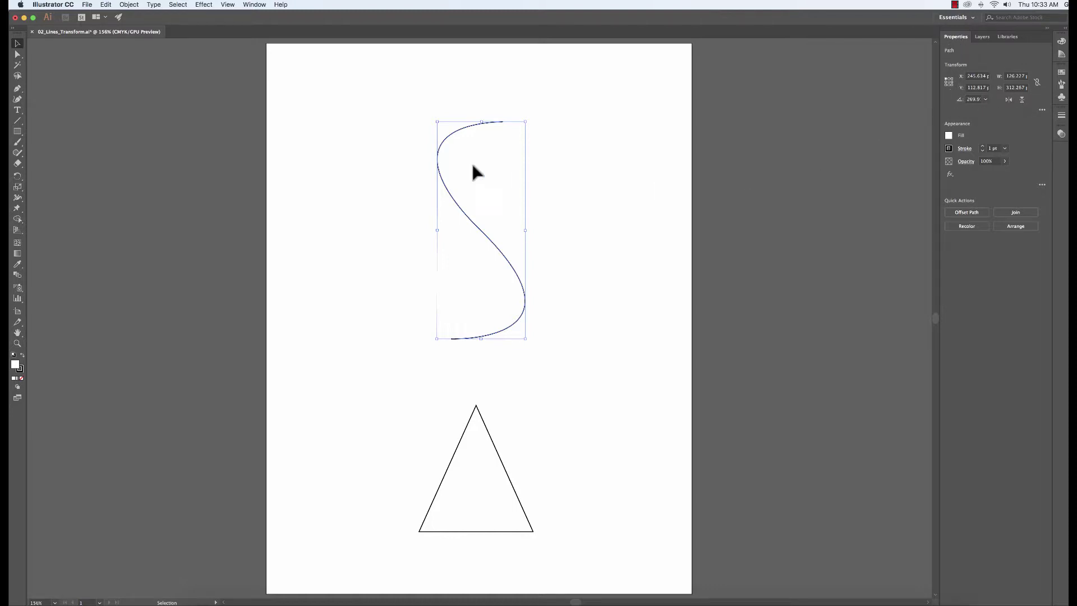
- Set the selected curve's transform reference point to its centre
left_click(257, 5)
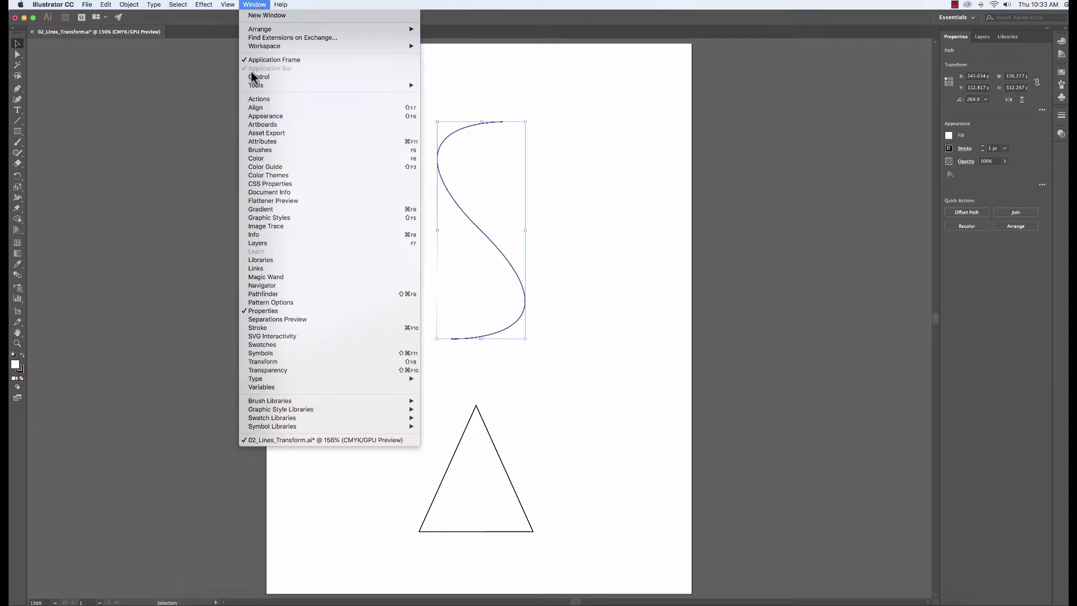
left_click(268, 4)
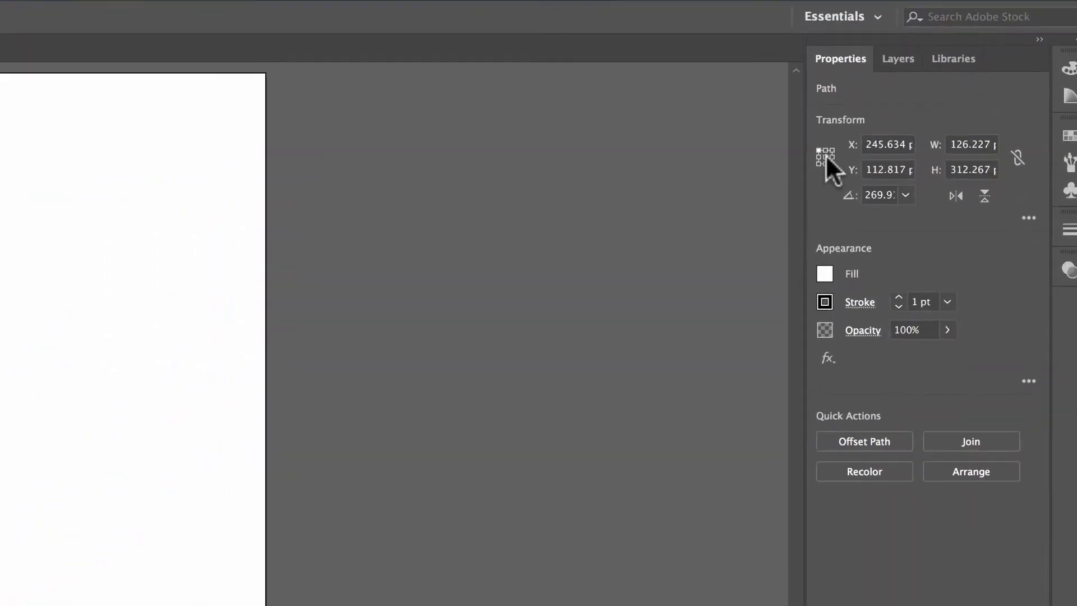
left_click(790, 179)
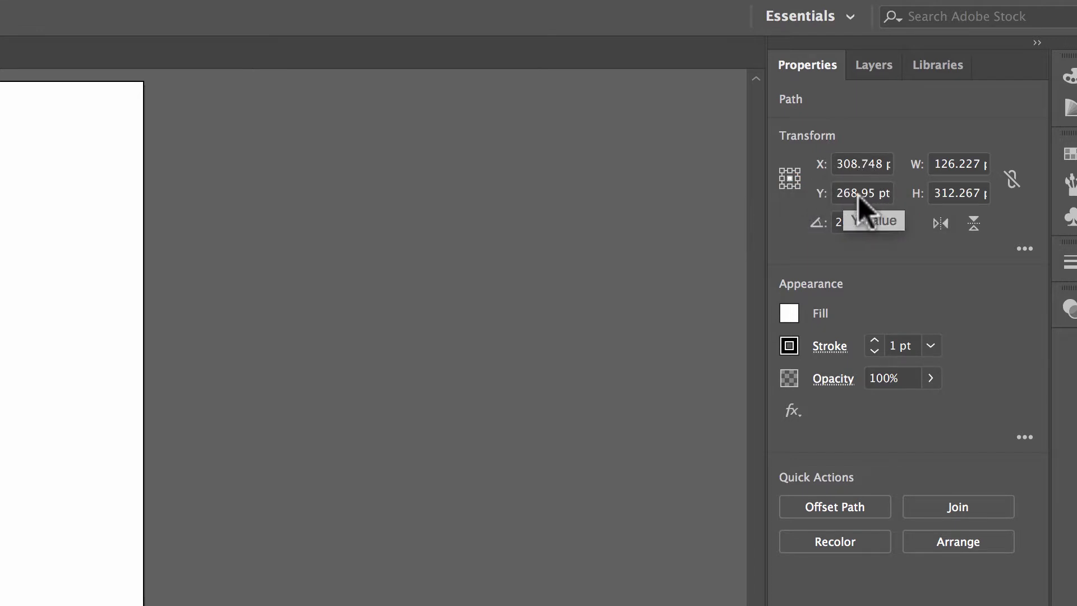
- Set the curve's transform reference point to its lower-right corner and then to its upper-left corner
left_click(797, 186)
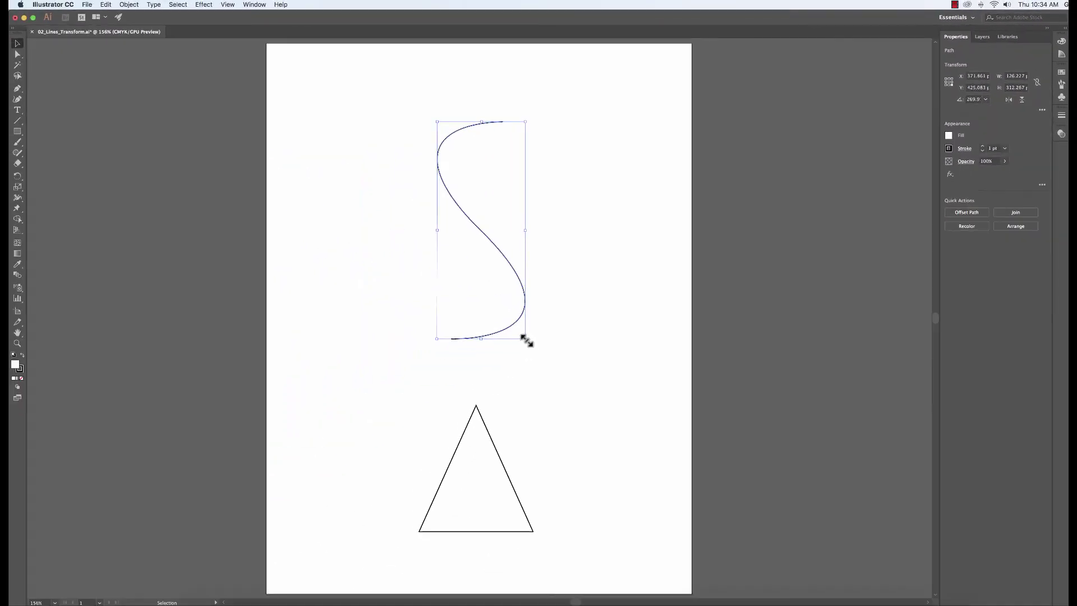
left_click(946, 78)
- Examine the Move transform's position, distance and angle options for the selected curve, then cancel
left_click(128, 4)
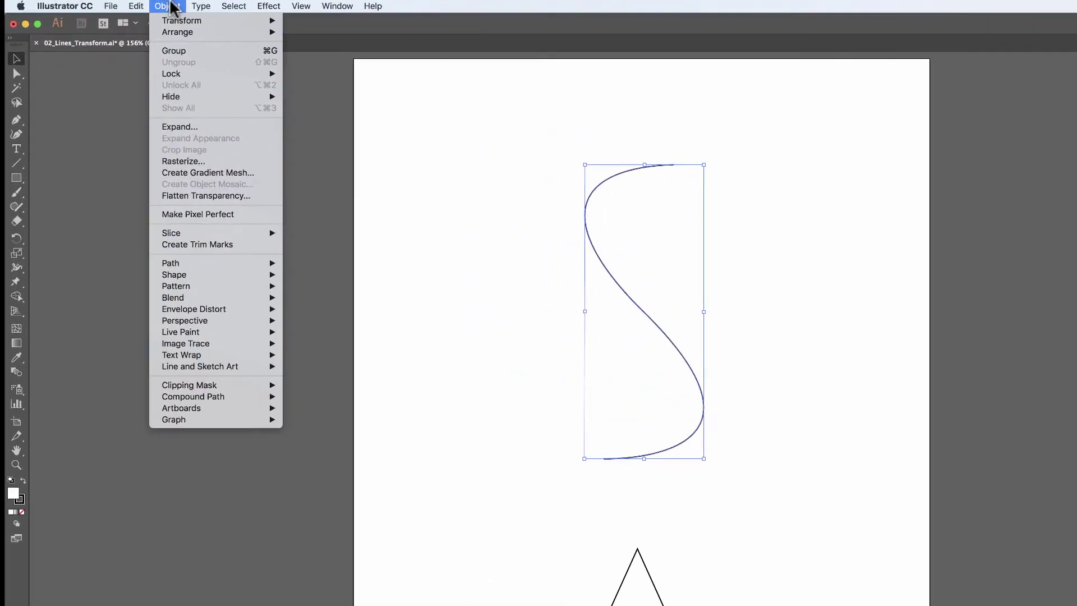
mouse_move(138, 16)
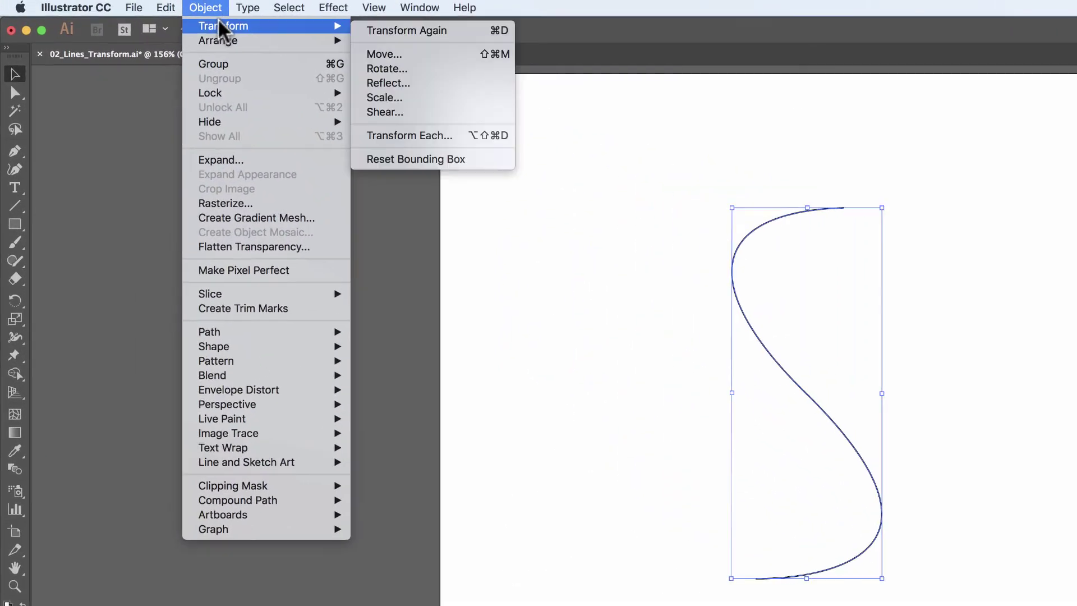
left_click(430, 55)
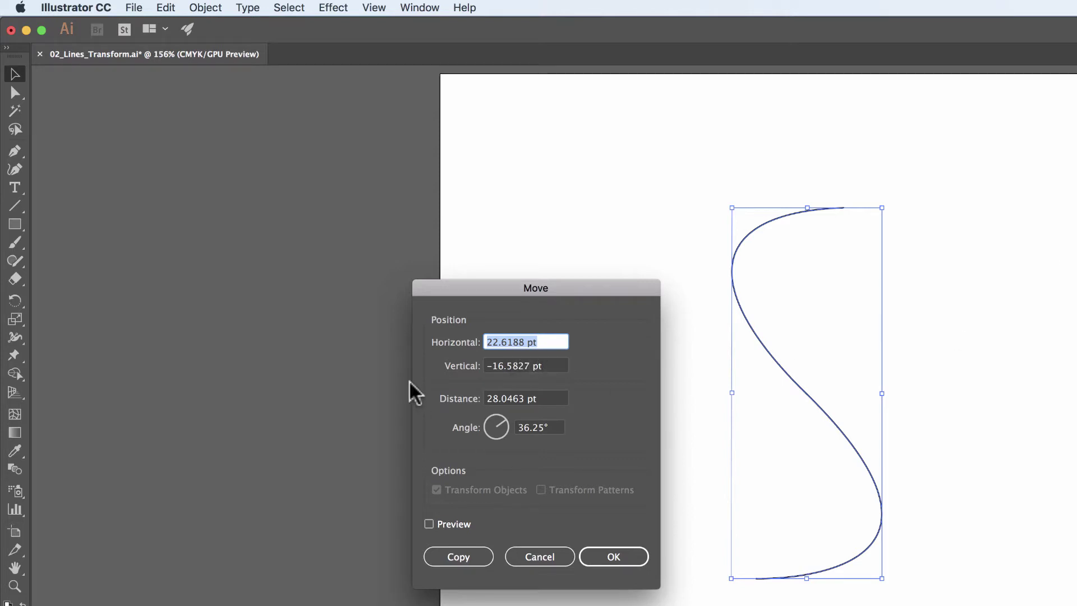
left_click(547, 556)
- Try rotating the curve by 45° with the Rotate transform and its preview on, then cancel
left_click(206, 7)
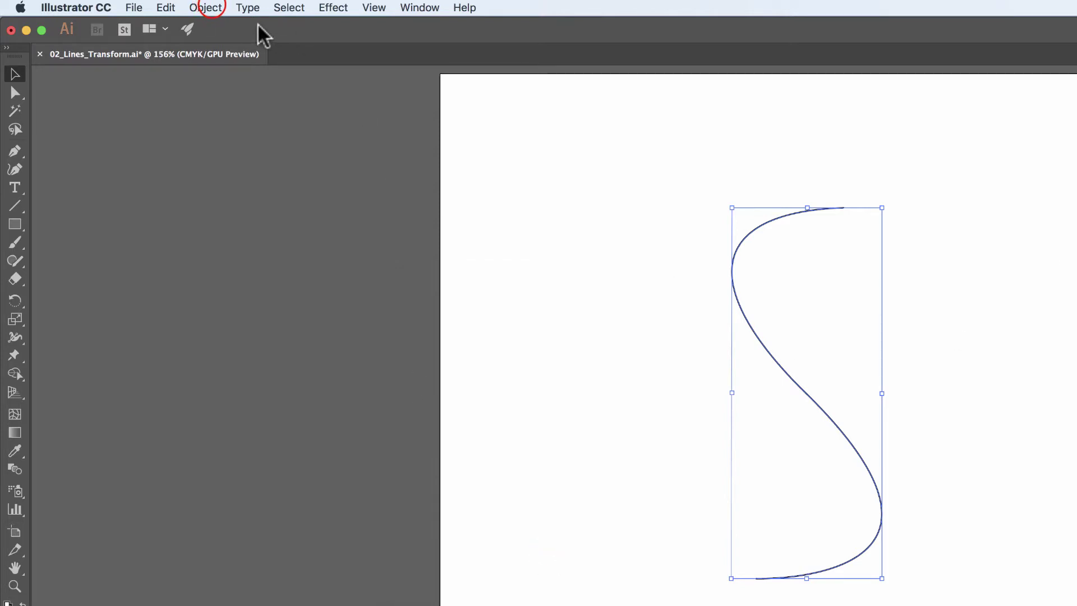
mouse_move(224, 27)
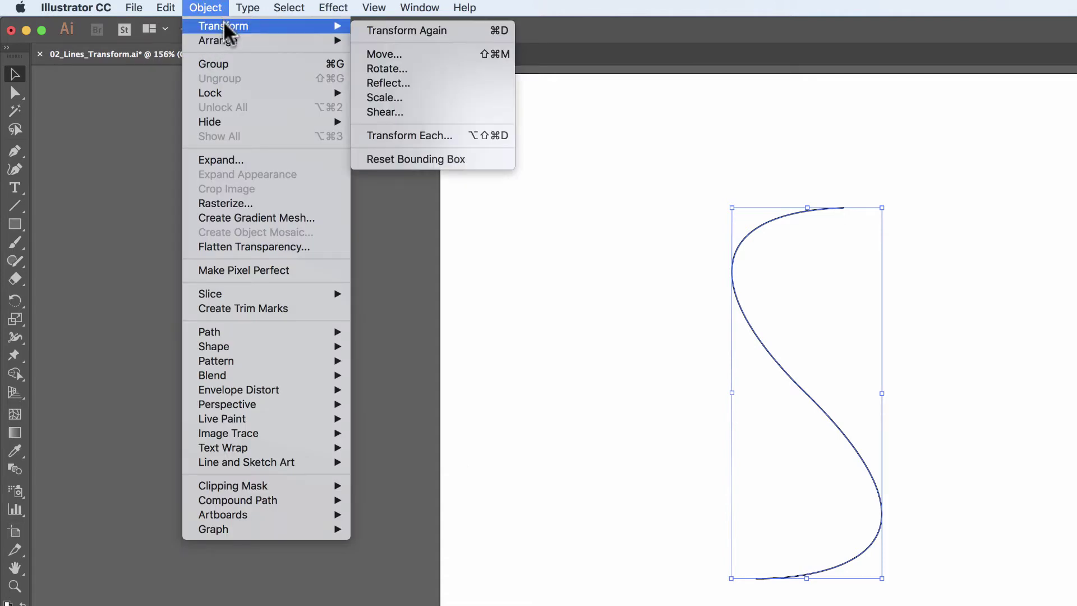
left_click(431, 70)
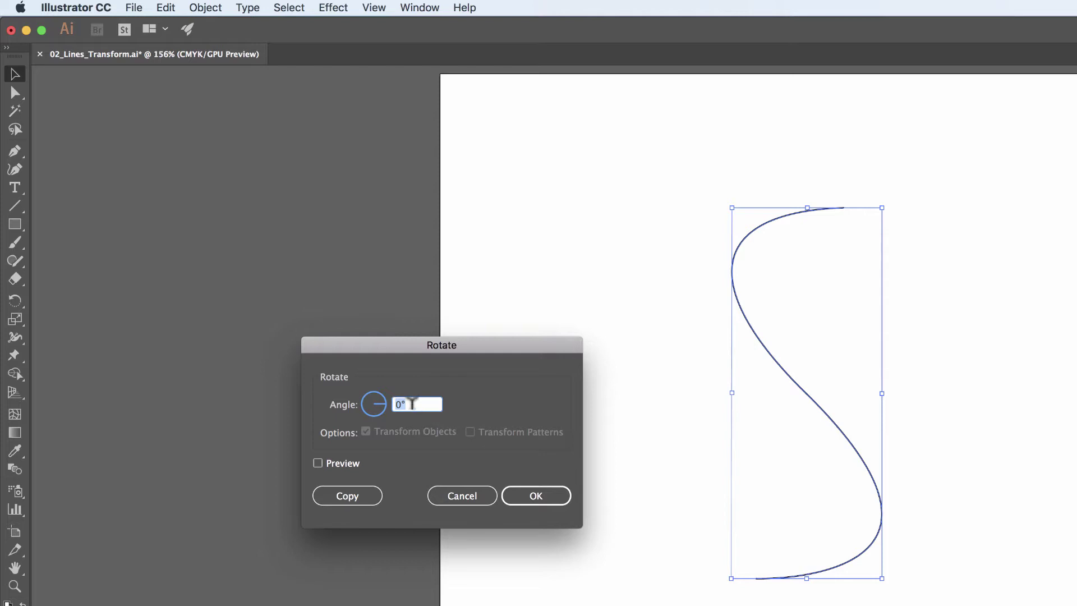
type("45")
left_click(318, 463)
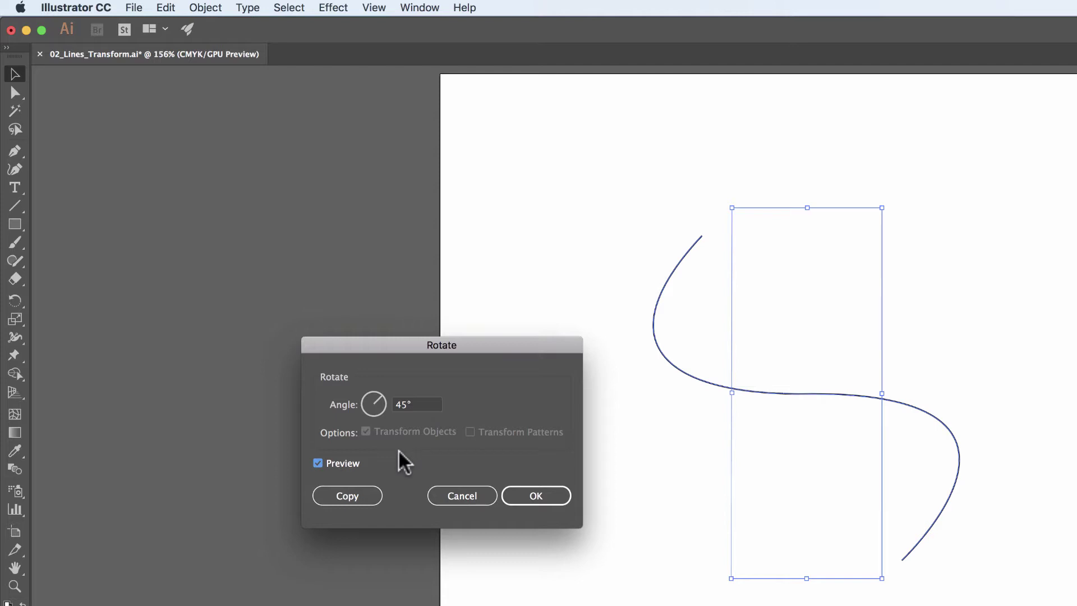
left_click(547, 499)
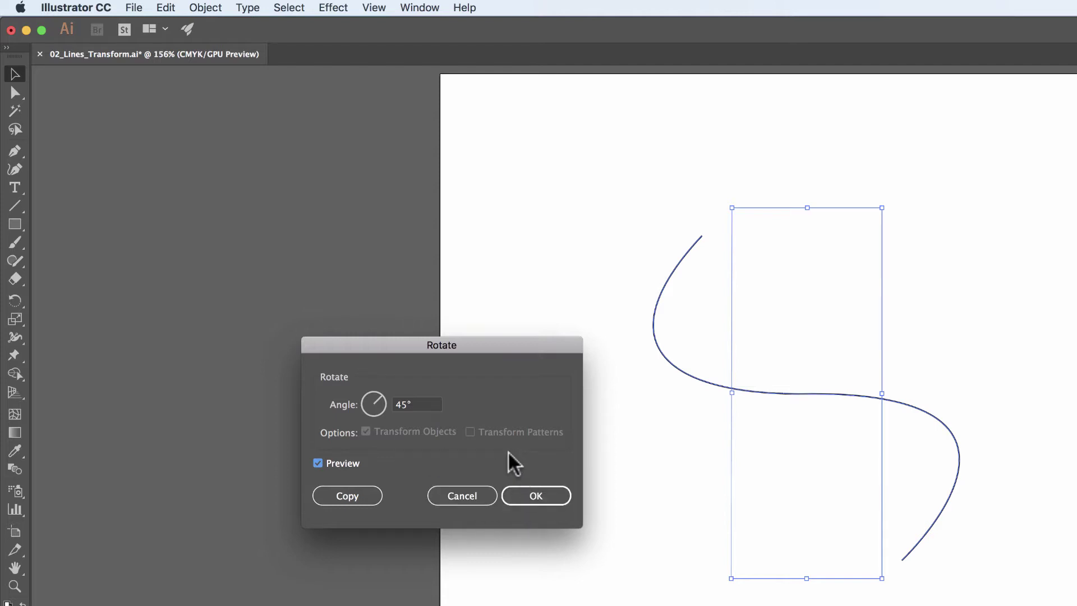
left_click(473, 498)
- Compare reflecting the curve across the horizontal and vertical axes, create a vertical-axis reflected copy, and delete that copy
left_click(204, 7)
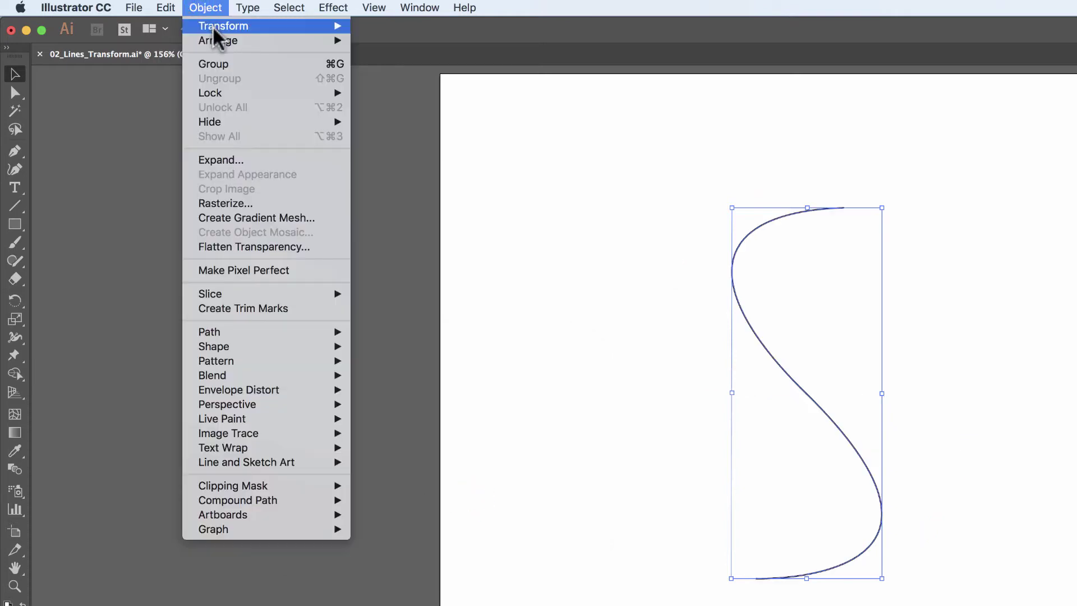
mouse_move(219, 27)
left_click(440, 85)
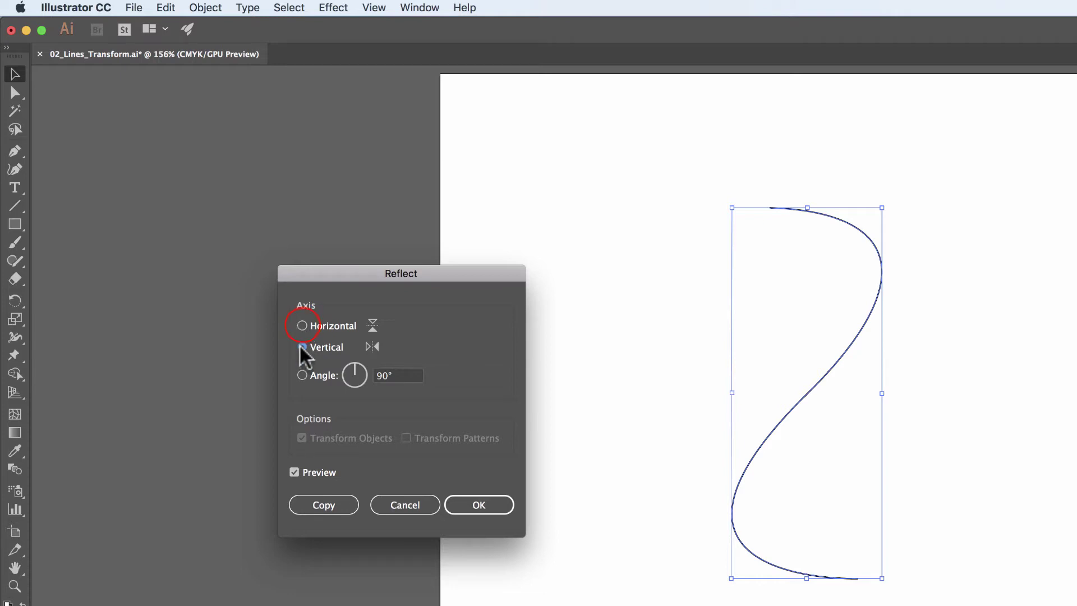
left_click(302, 325)
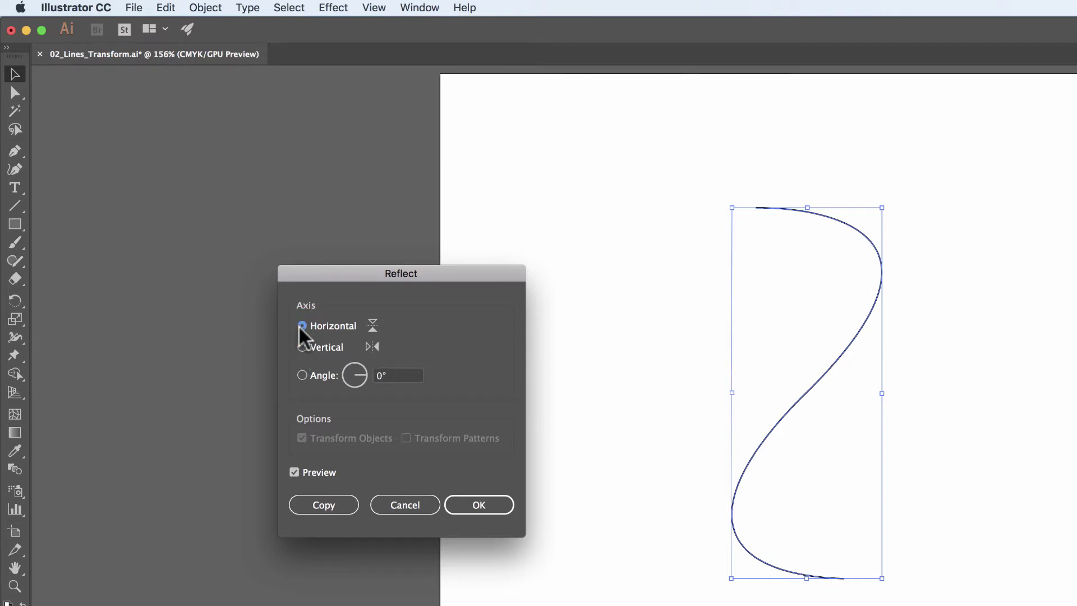
left_click(302, 346)
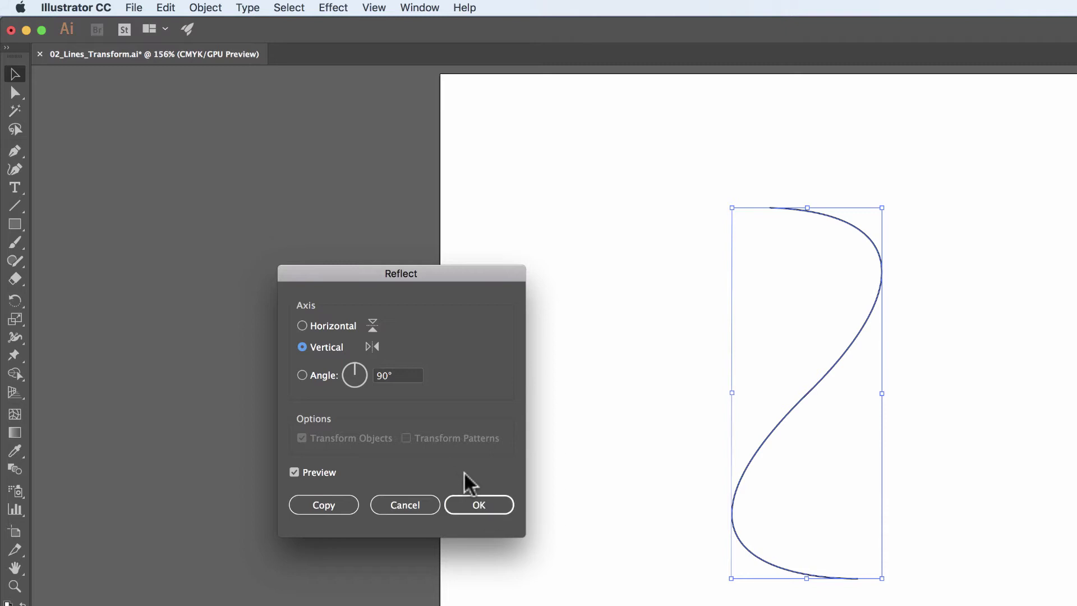
left_click(324, 507)
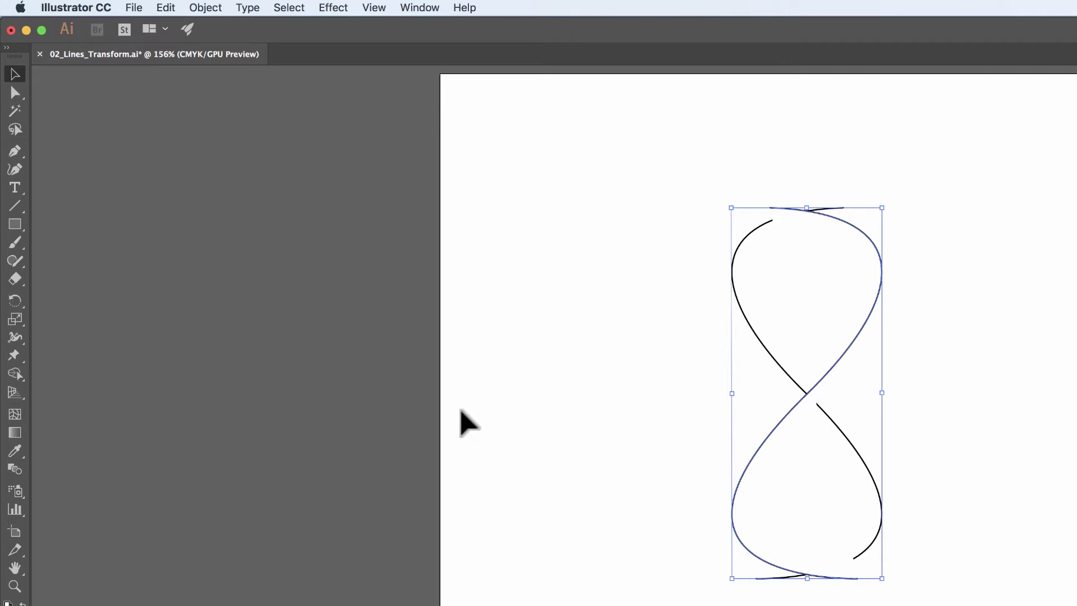
key("Delete")
- Select the remaining S-curve and preview a uniform scale of 400% with Scale Strokes & Effects off
left_click(743, 311)
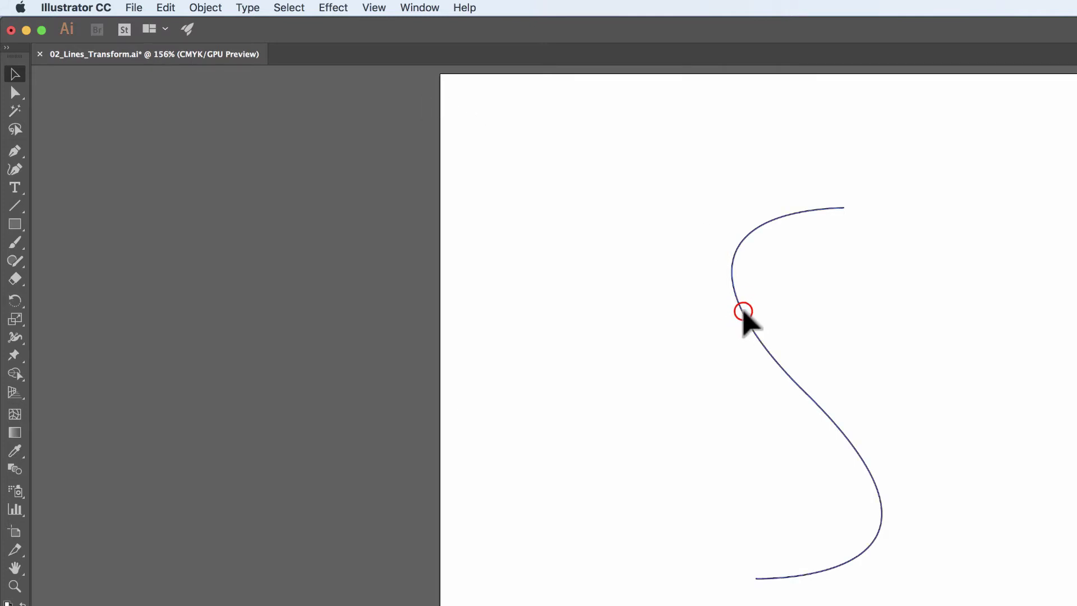
left_click(201, 7)
mouse_move(222, 47)
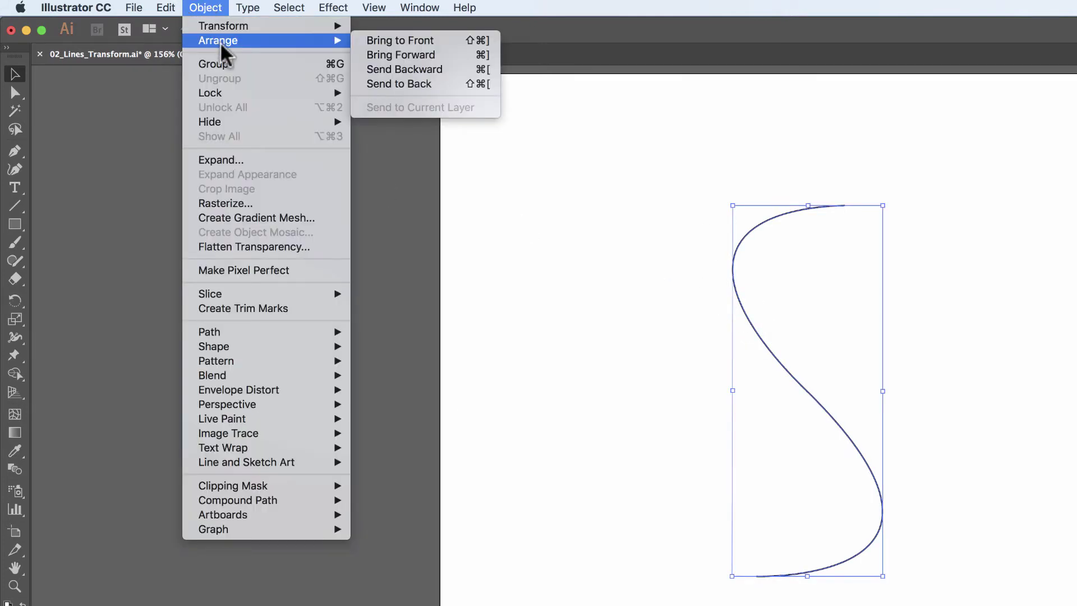
mouse_move(236, 26)
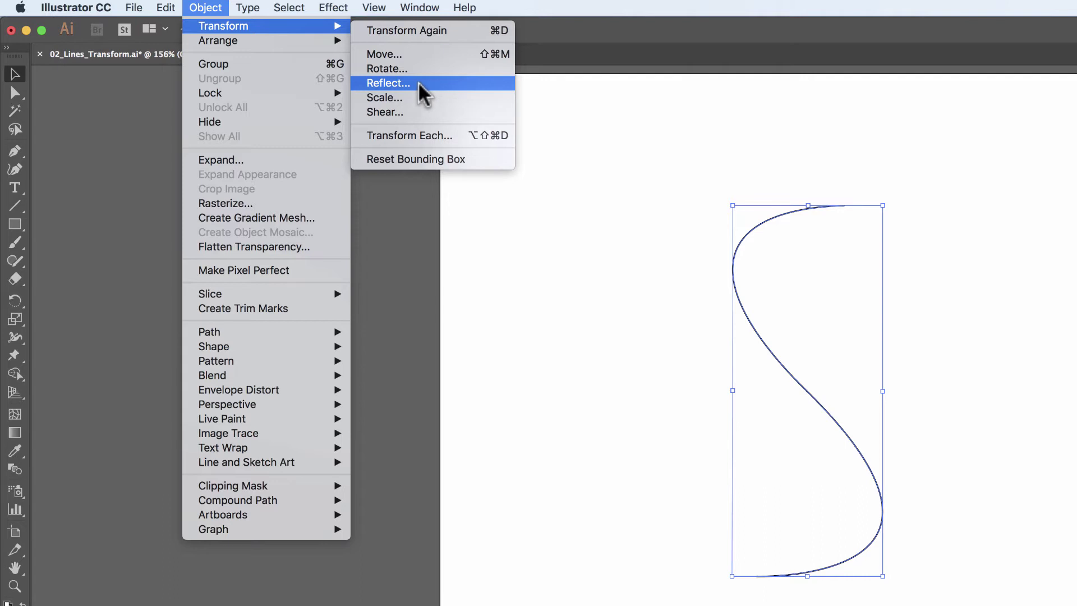
left_click(407, 99)
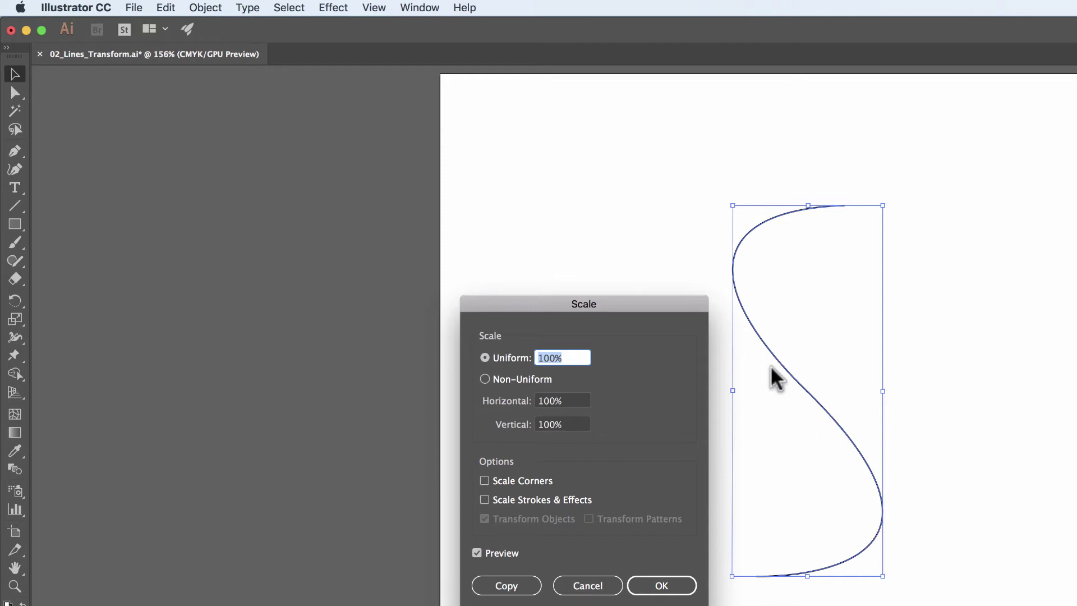
left_click(484, 499)
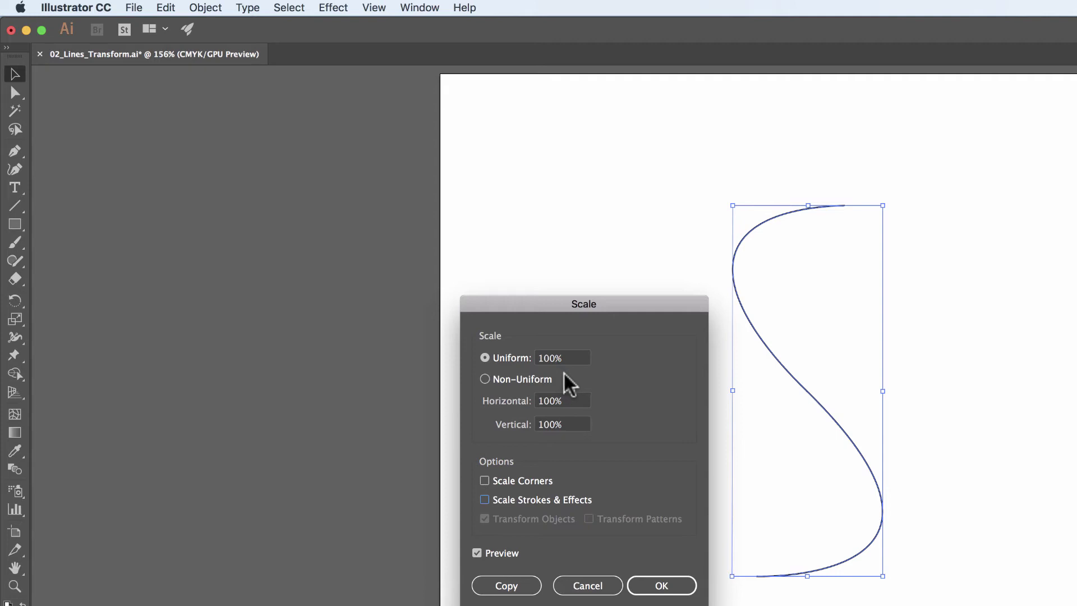
left_click(543, 359)
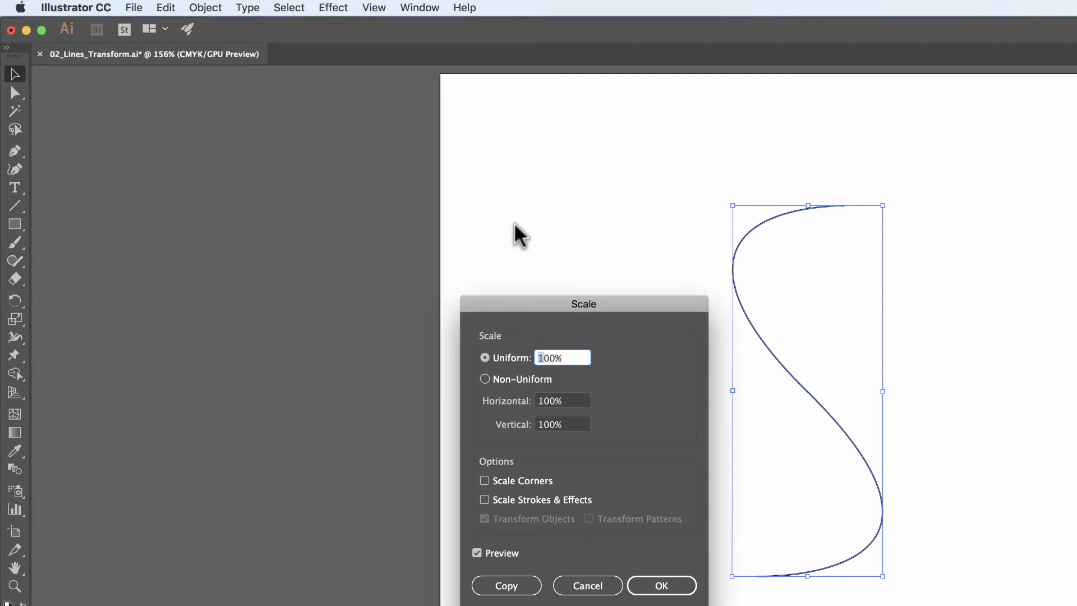
type("4")
- Compare the 400% scale preview with Scale Strokes & Effects on and off, then cancel the scaling
left_click(483, 496)
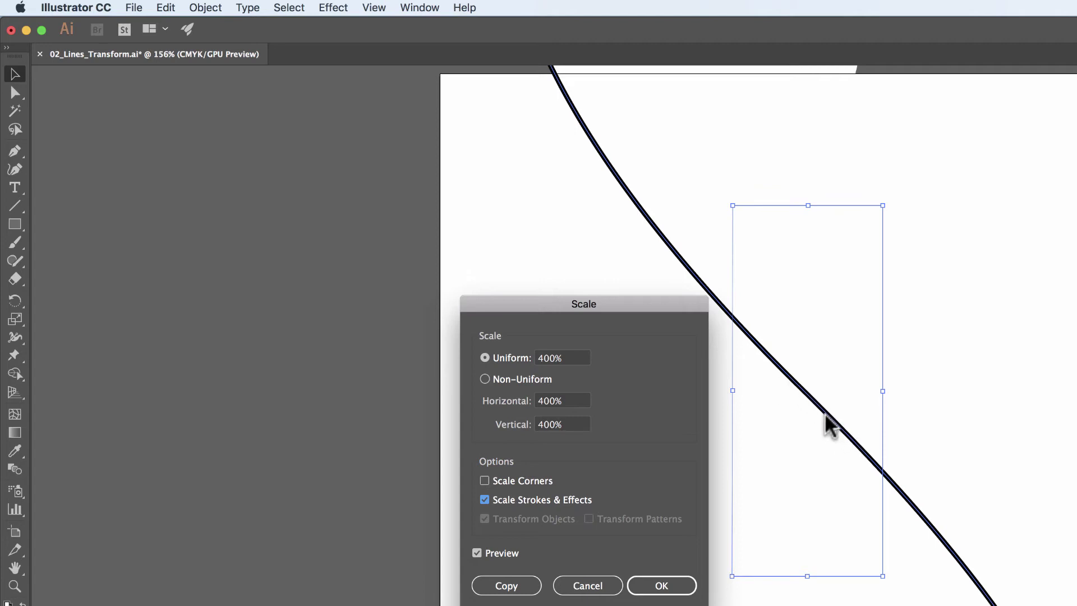
left_click(484, 499)
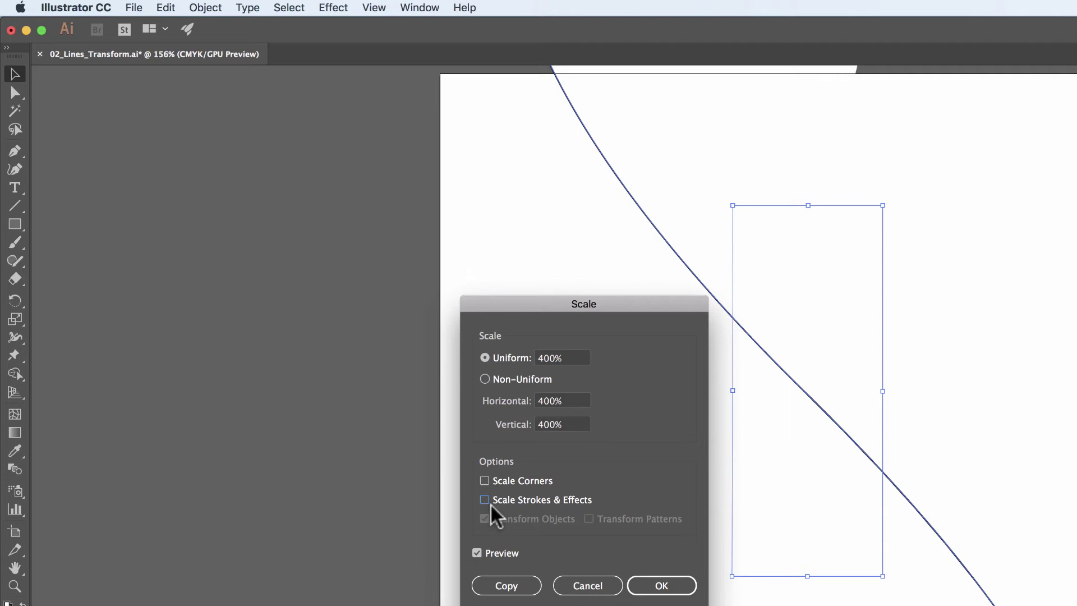
left_click(485, 499)
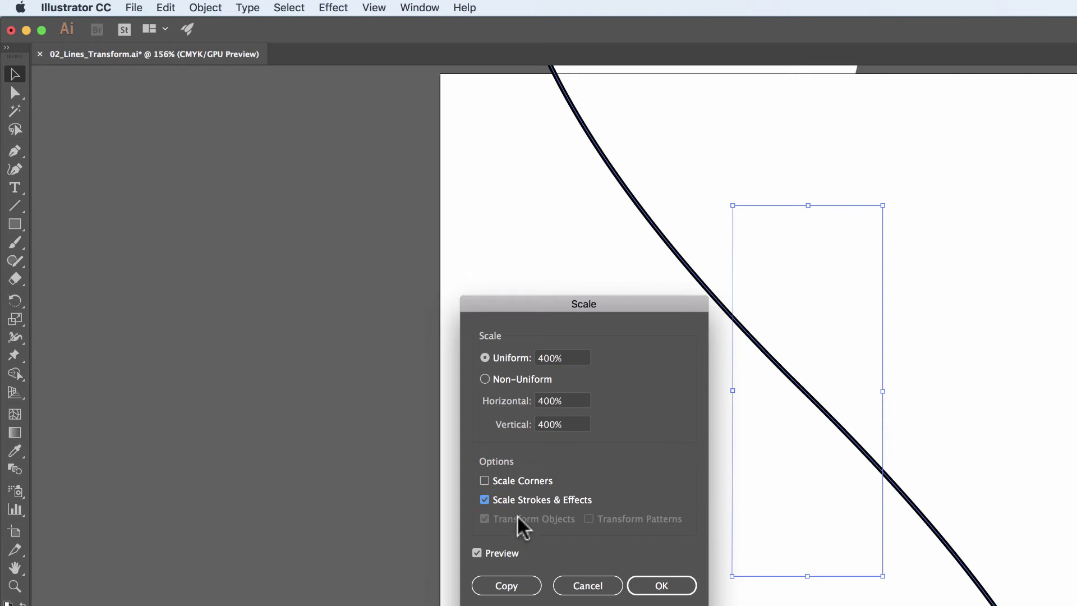
left_click(586, 585)
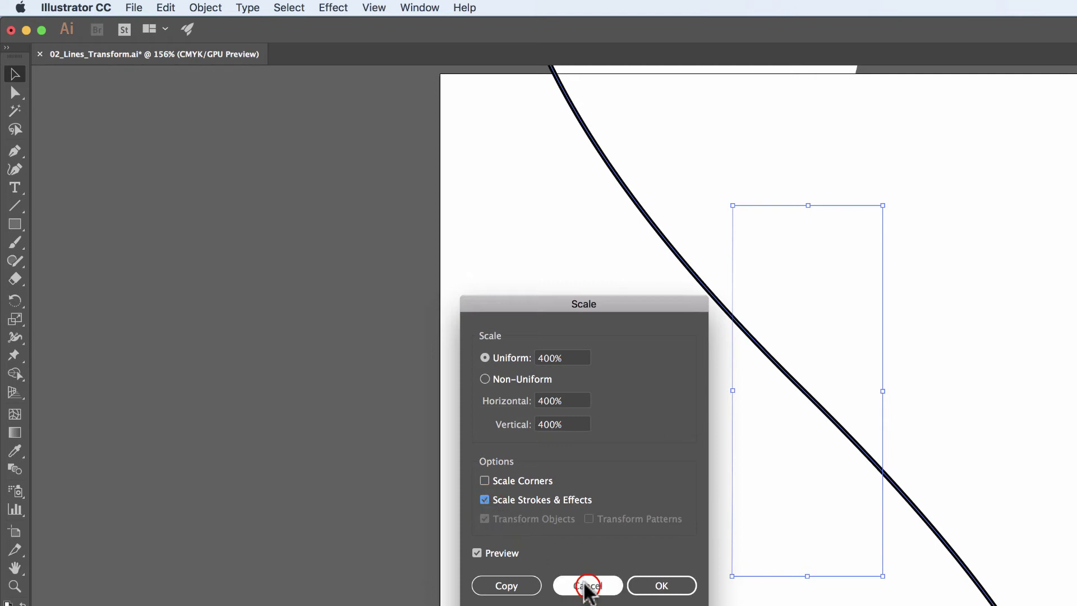
- Try shearing the curve along the horizontal axis by about 14° with preview on, then cancel
left_click(206, 7)
mouse_move(228, 22)
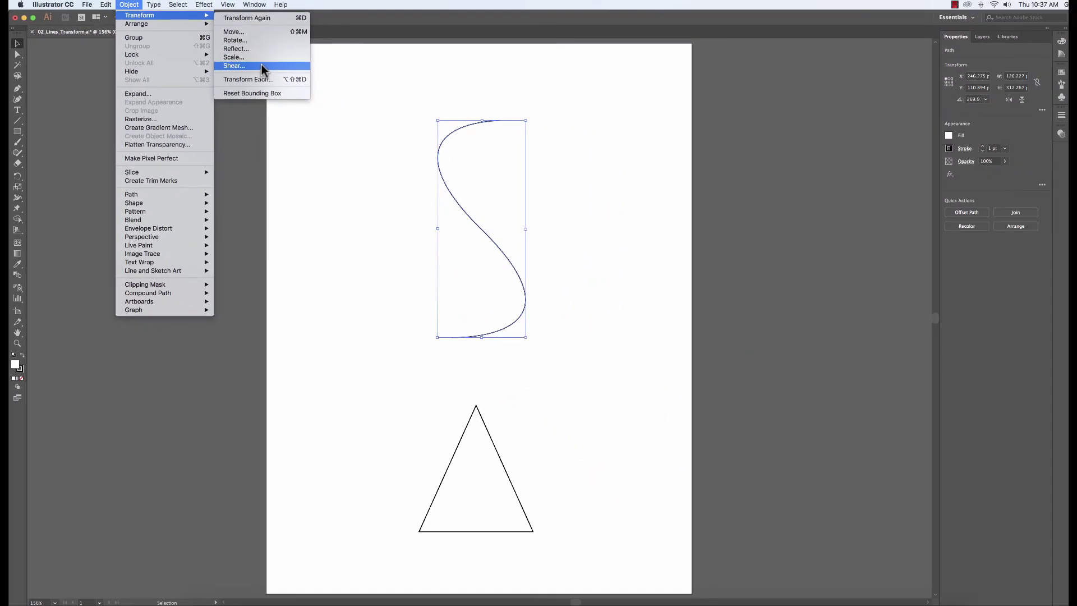
left_click(428, 112)
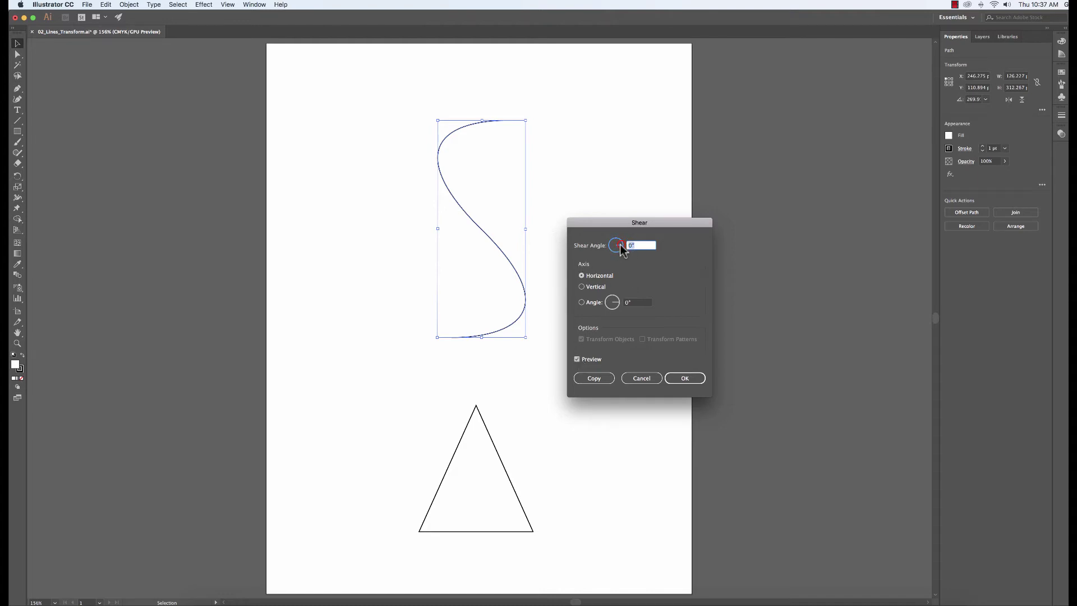
left_click_drag(621, 244, 623, 248)
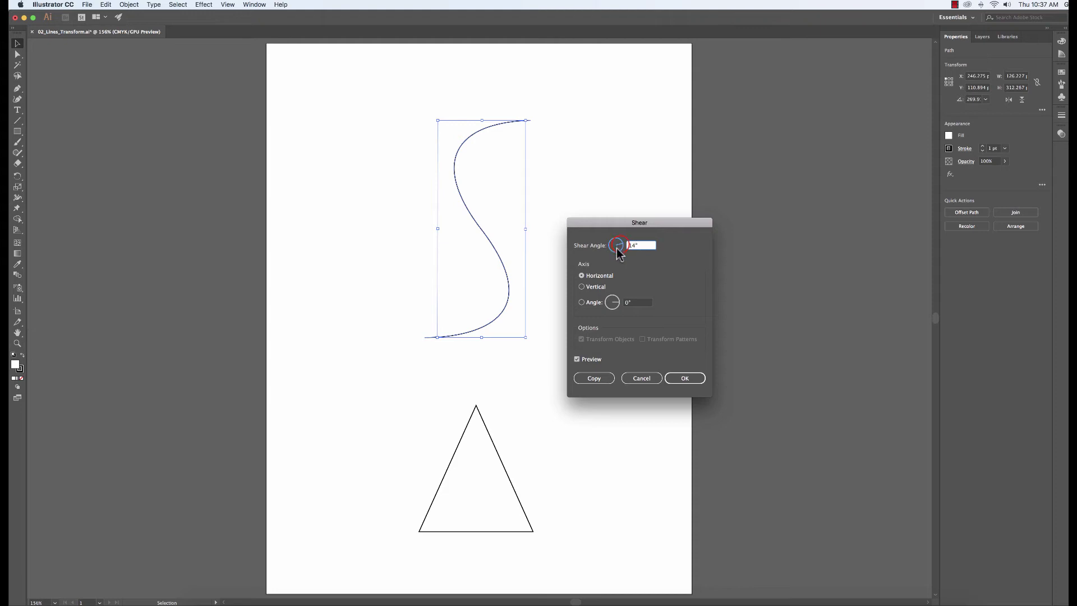
left_click_drag(620, 250, 621, 247)
left_click(641, 378)
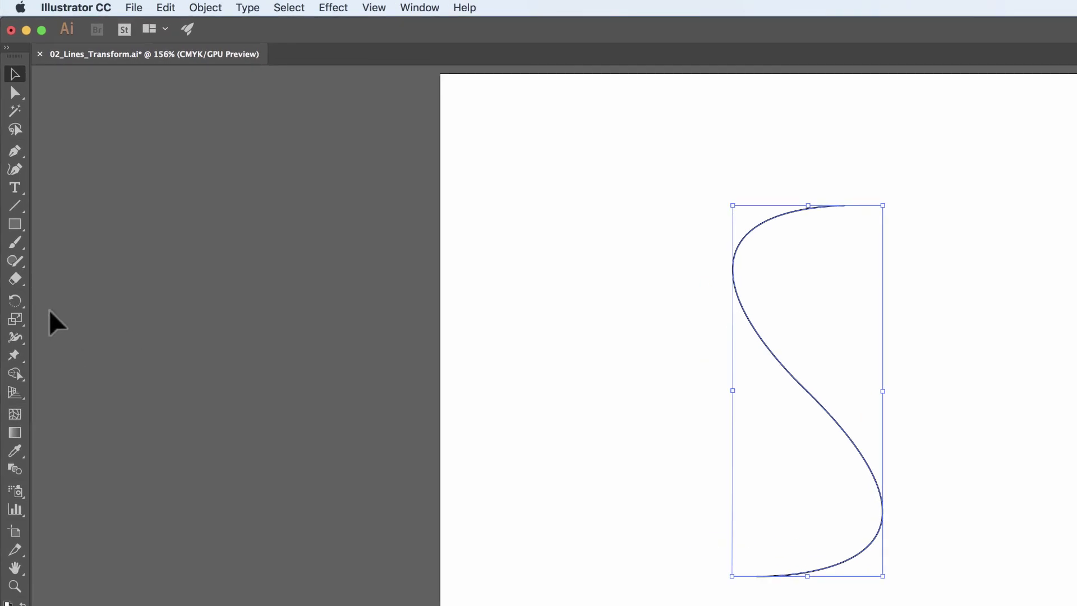
- Check the Rotate tool's angle dialog, cancel it, and view the tools grouped with Rotate
double_click(15, 300)
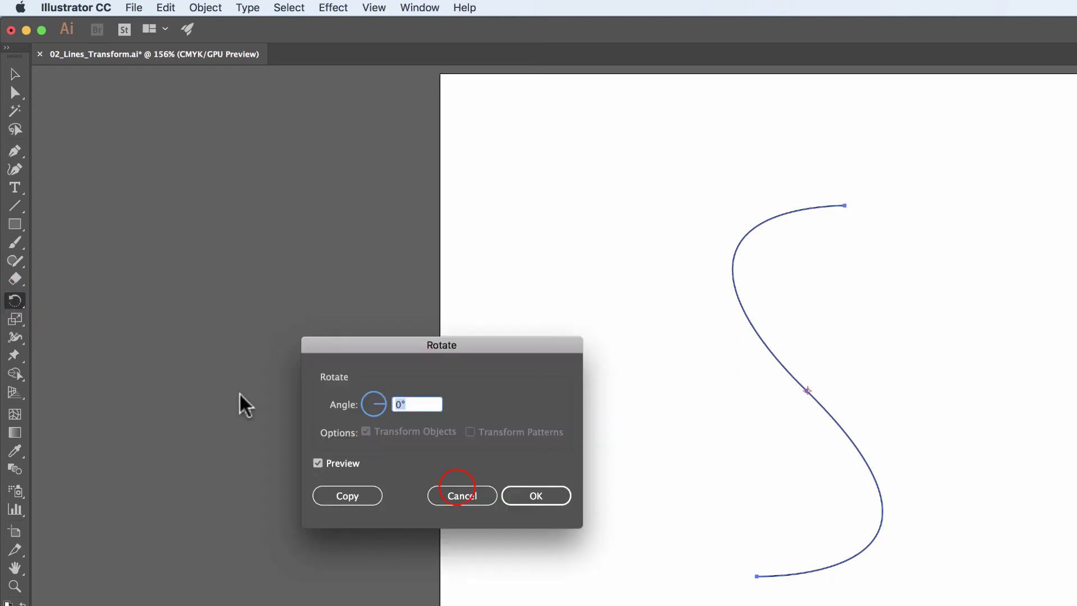
left_click(456, 495)
left_click(14, 303)
left_click_drag(16, 303, 88, 317)
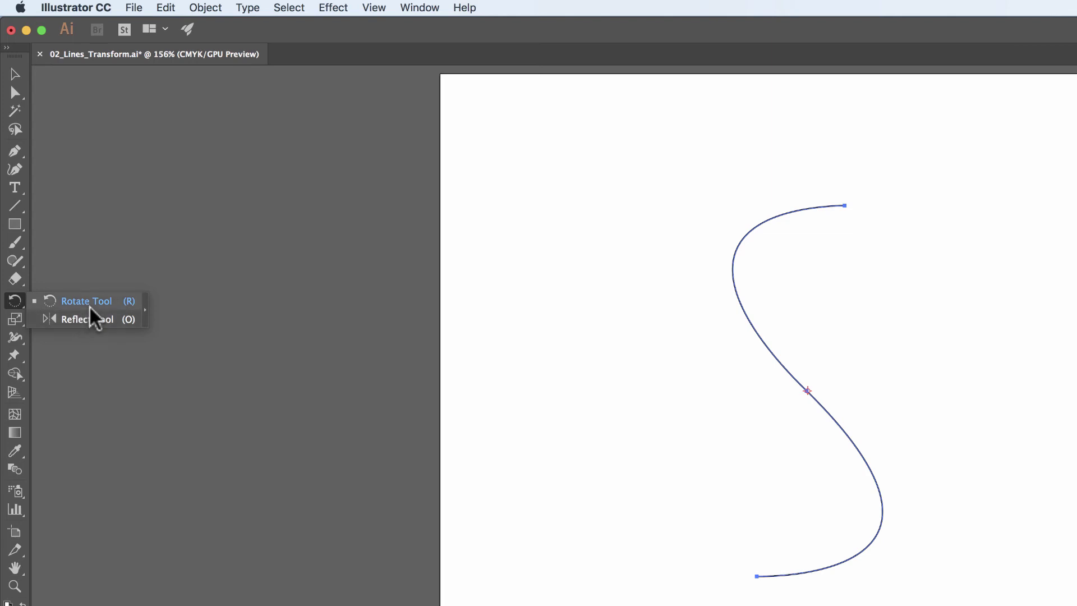
- With the Rotate tool, rotate the curve slightly about its upper endpoint, then slightly about its lower endpoint
left_click(16, 300)
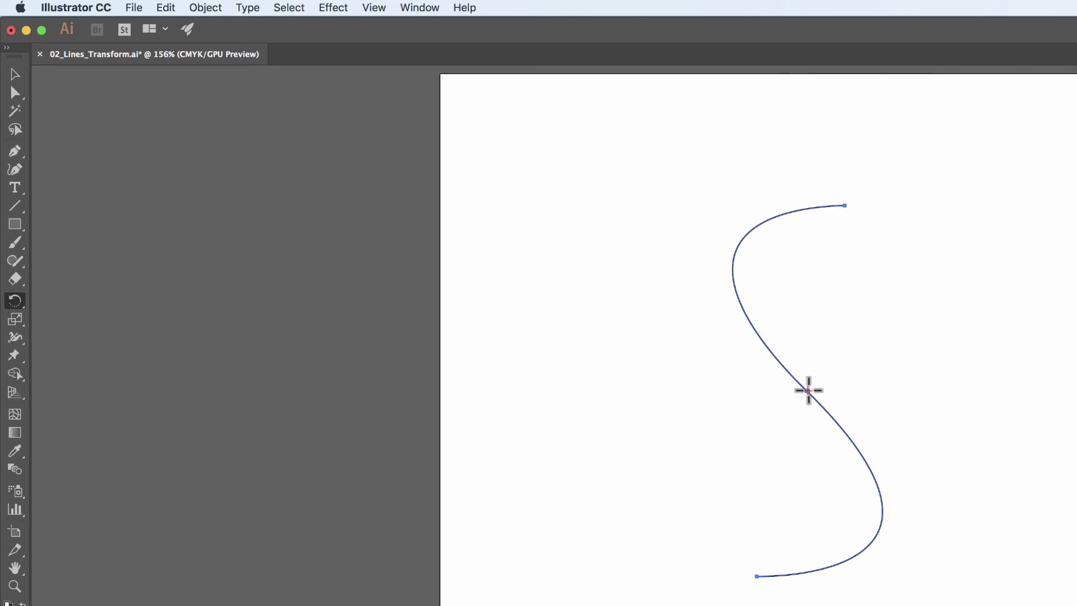
left_click(844, 205)
mouse_move(773, 353)
left_mouse_down()
mouse_move(720, 340)
mouse_move(690, 242)
mouse_move(702, 298)
mouse_move(910, 360)
mouse_move(914, 333)
mouse_move(714, 347)
mouse_move(681, 272)
mouse_move(746, 402)
mouse_move(908, 375)
mouse_move(776, 413)
mouse_move(754, 407)
left_mouse_up()
left_click(752, 574)
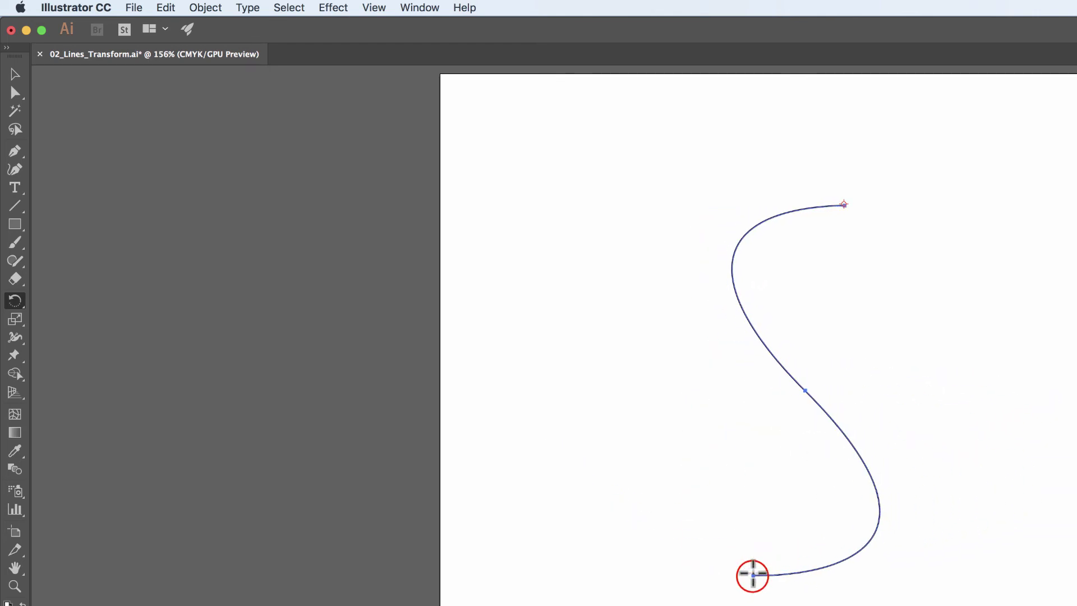
left_click_drag(843, 207, 822, 250)
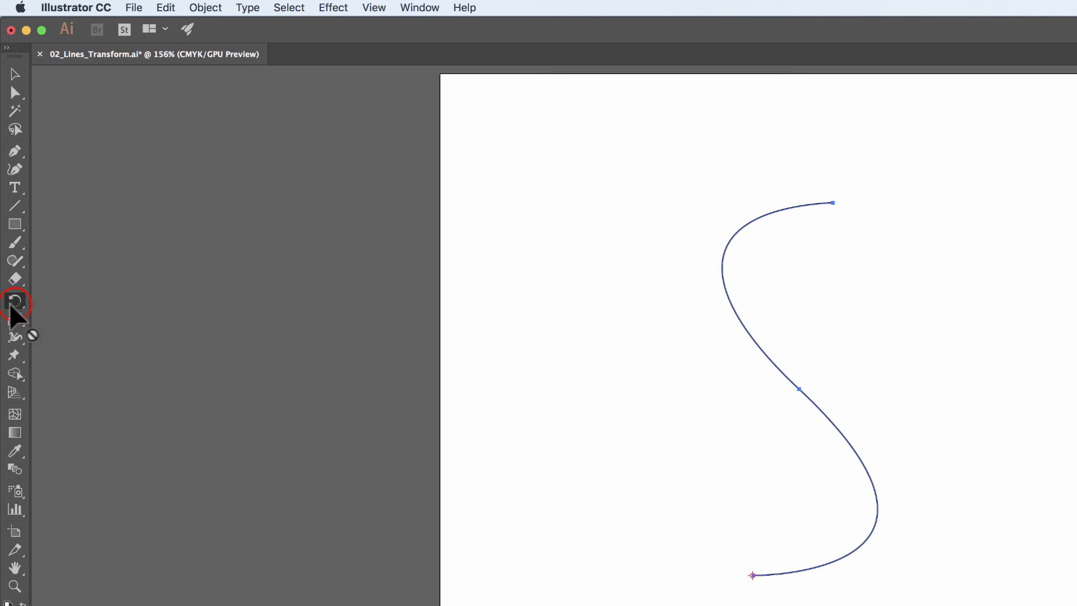
- Switch to the Reflect tool, preview the curve reflected across the vertical axis, then cancel the reflection
left_click_drag(15, 306, 67, 319)
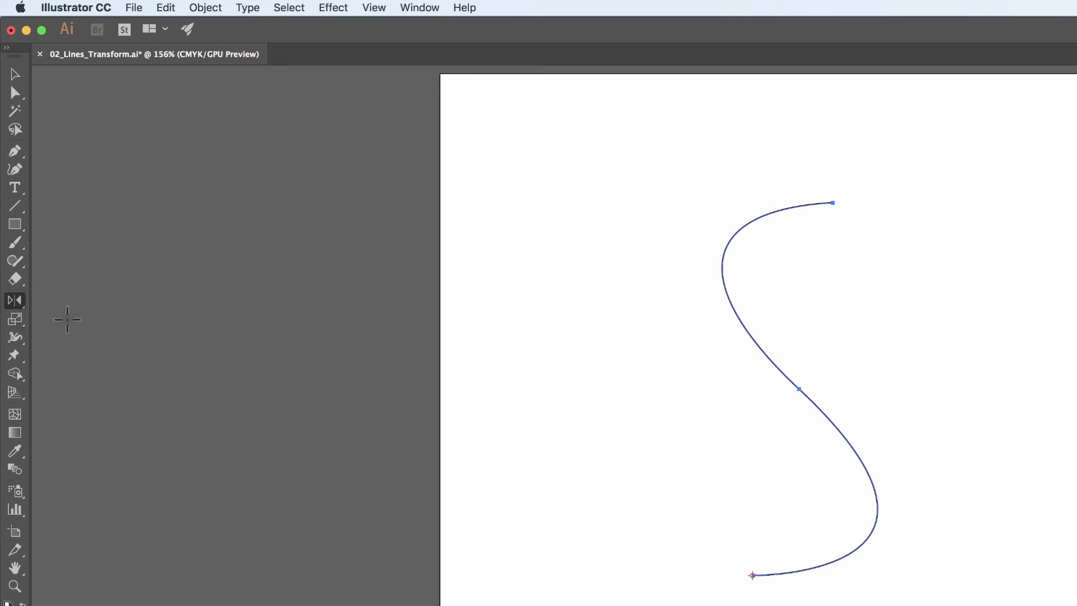
left_click(14, 301)
double_click(14, 301)
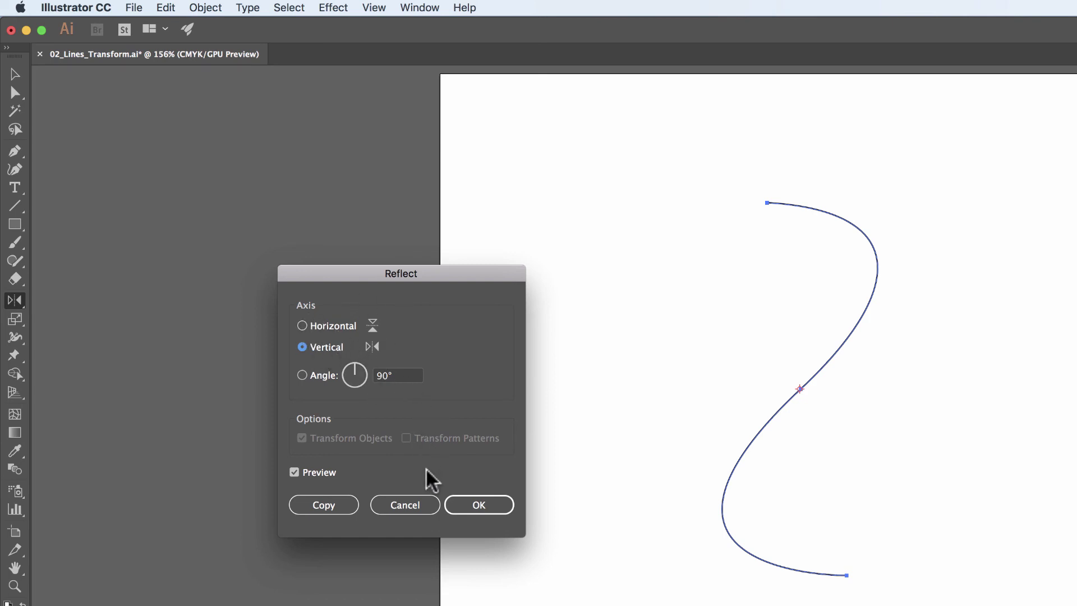
left_click(421, 506)
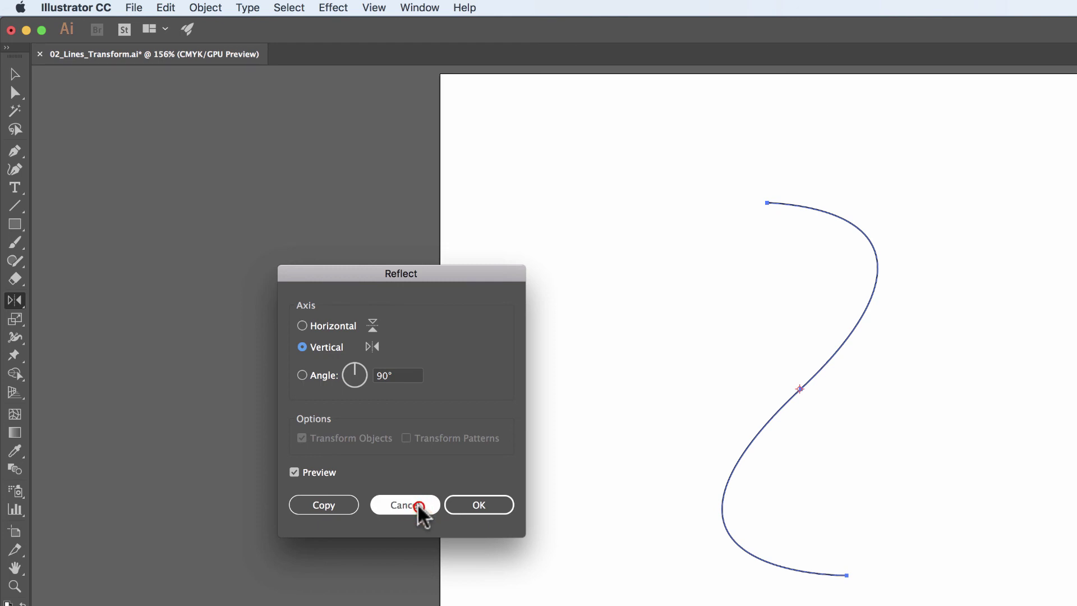
- With the Scale tool, shrink the curve freehand about its center, then enlarge it from a reference point at its lower endpoint
left_click(15, 324)
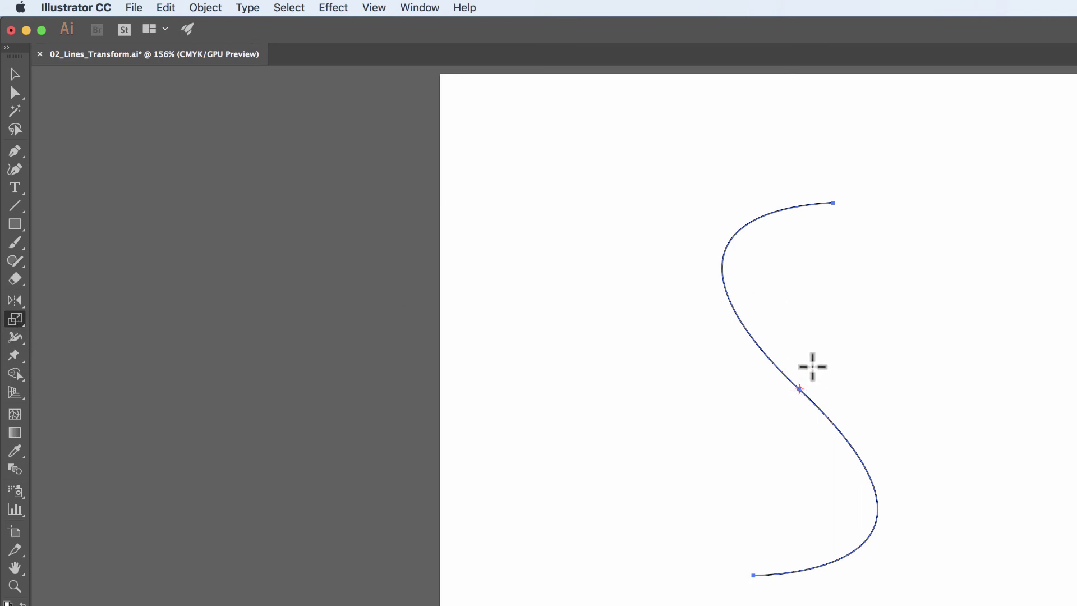
left_click(832, 202)
left_click_drag(832, 202, 804, 293)
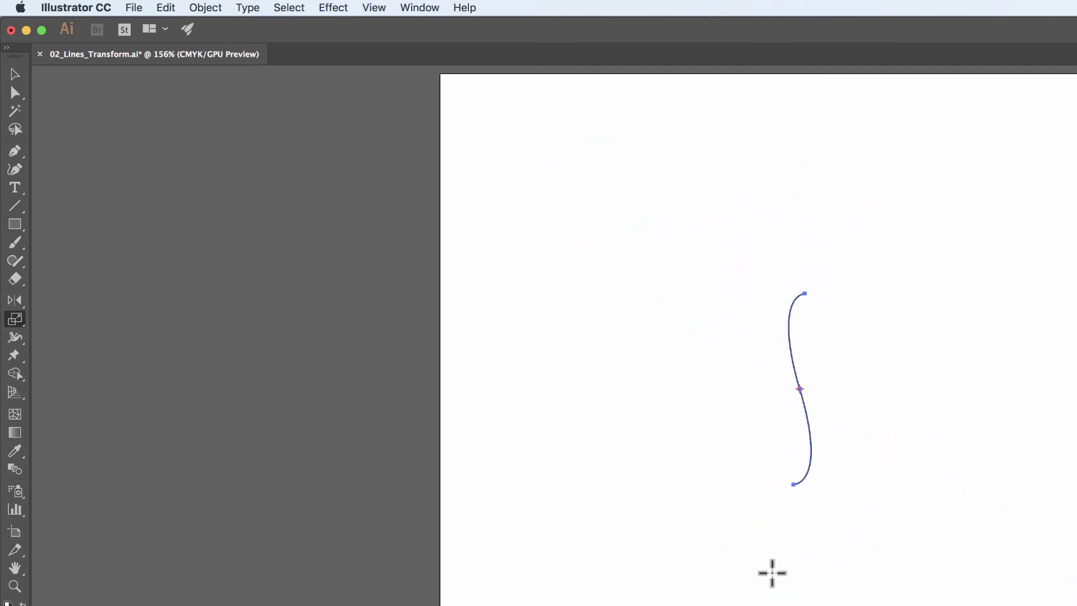
left_click(791, 483)
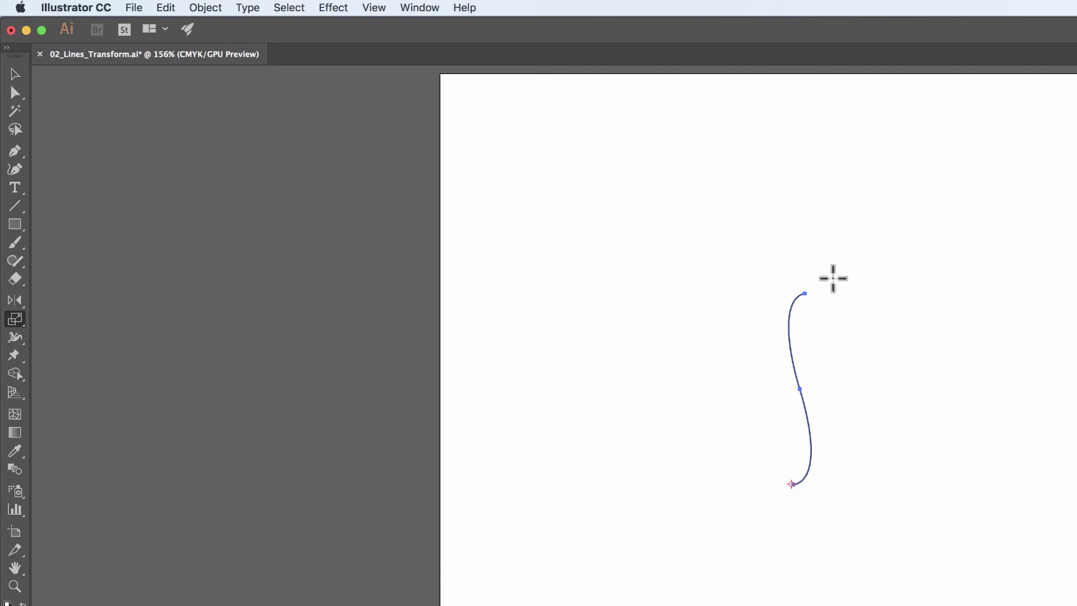
left_click_drag(803, 292, 930, 209)
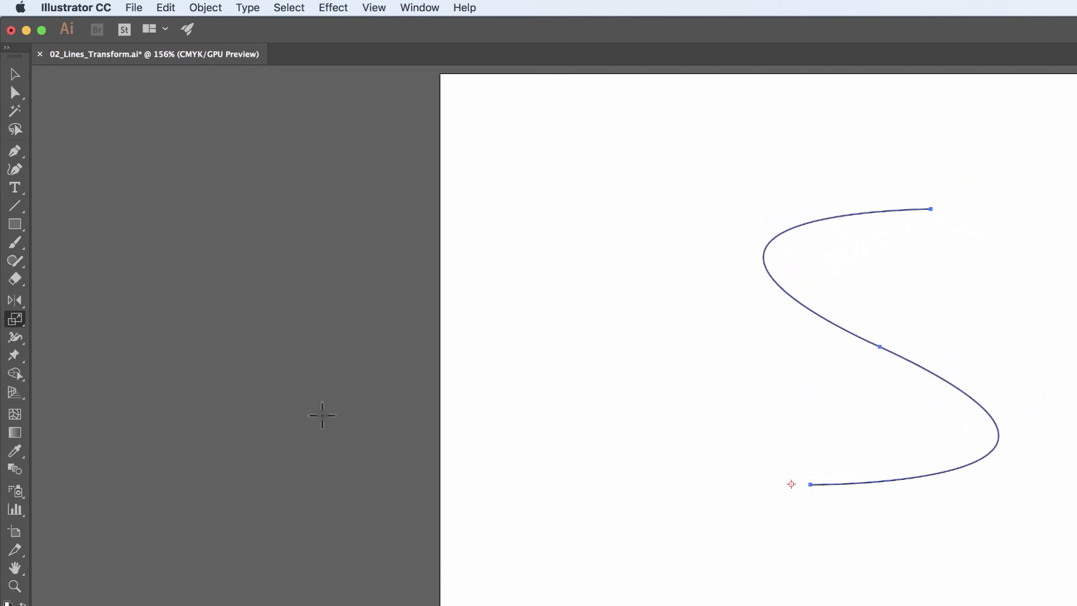
- Check the Scale tool's options dialog, cancel it, and view the tools grouped with Scale
double_click(14, 318)
left_click(583, 584)
left_click(14, 319)
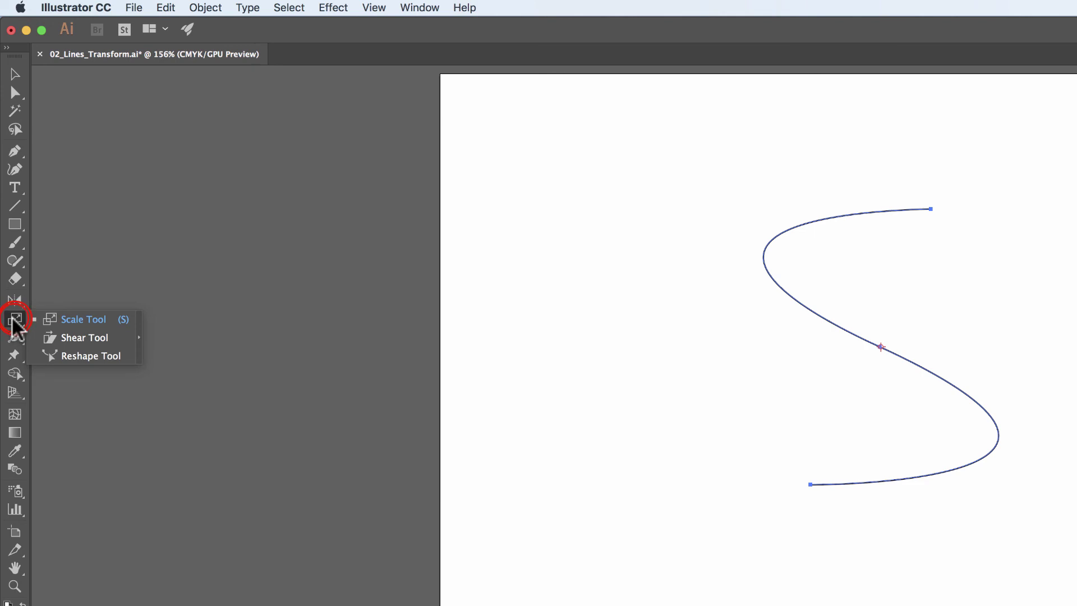
- Preview a uniform scale of 100% for the curve, cancel the scaling, and view the Scale tool group again
double_click(14, 318)
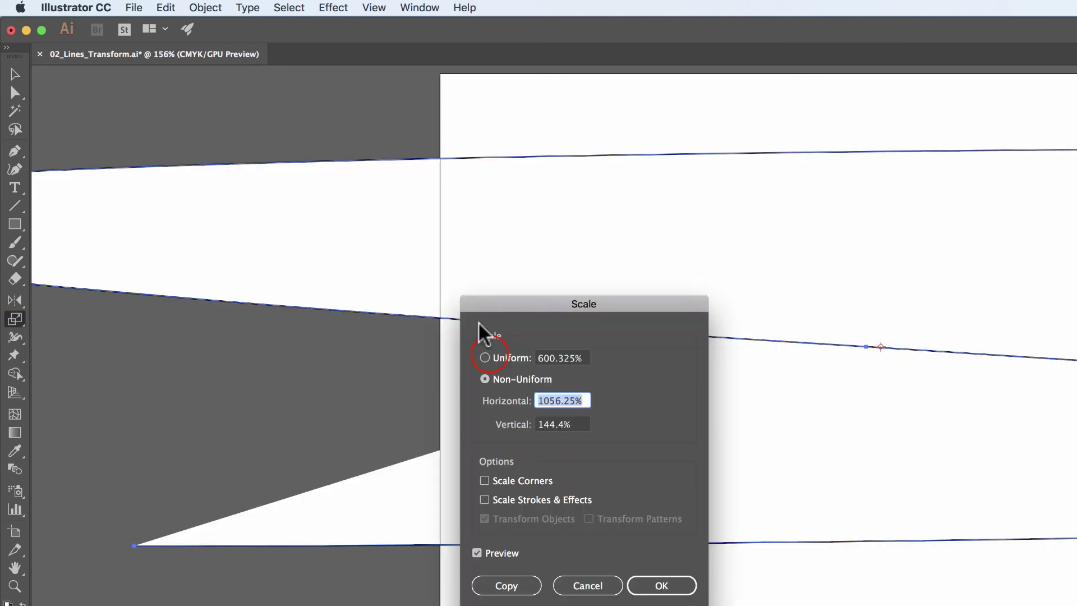
left_click(485, 357)
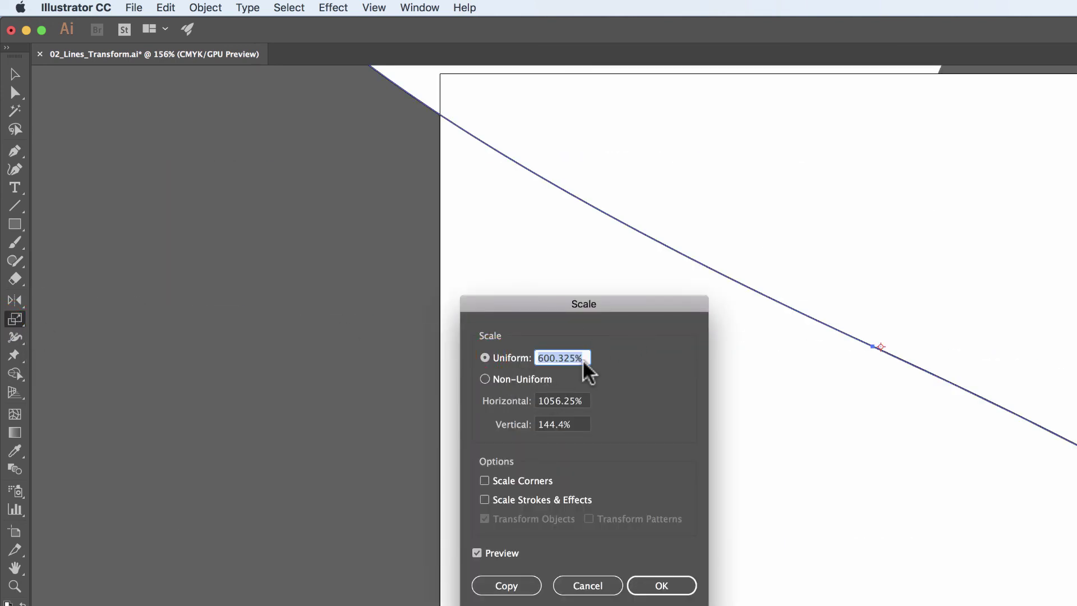
type("100")
key("Tab")
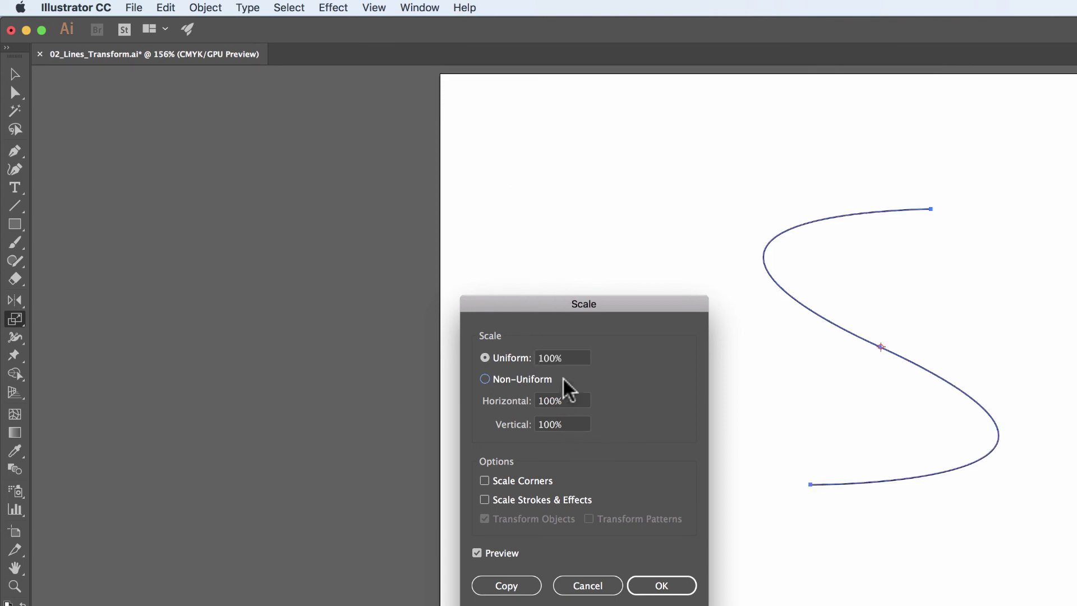
left_click(596, 584)
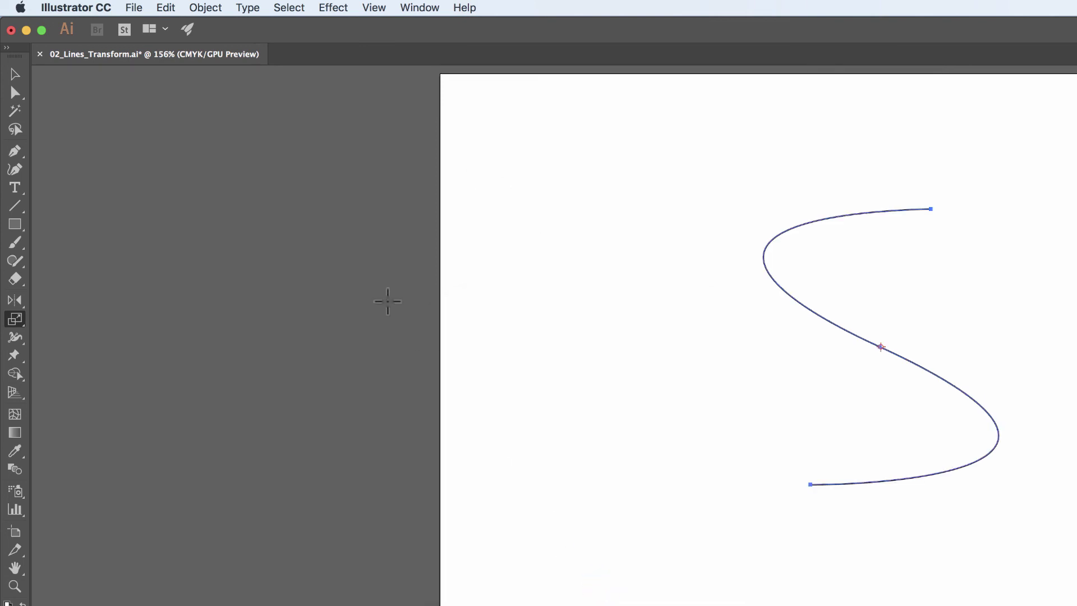
left_click(11, 320)
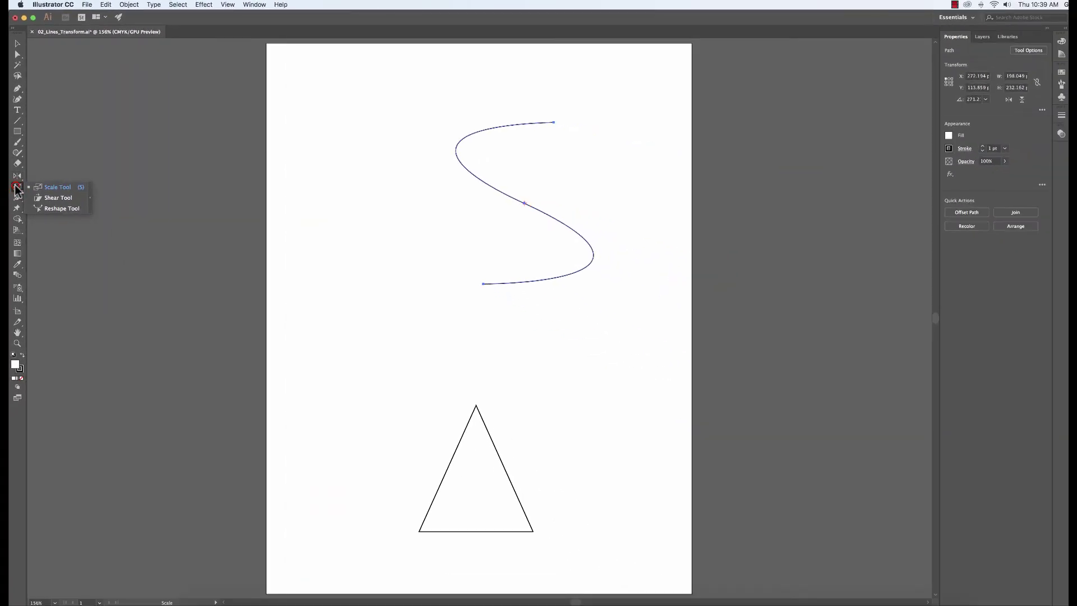
left_click(17, 189)
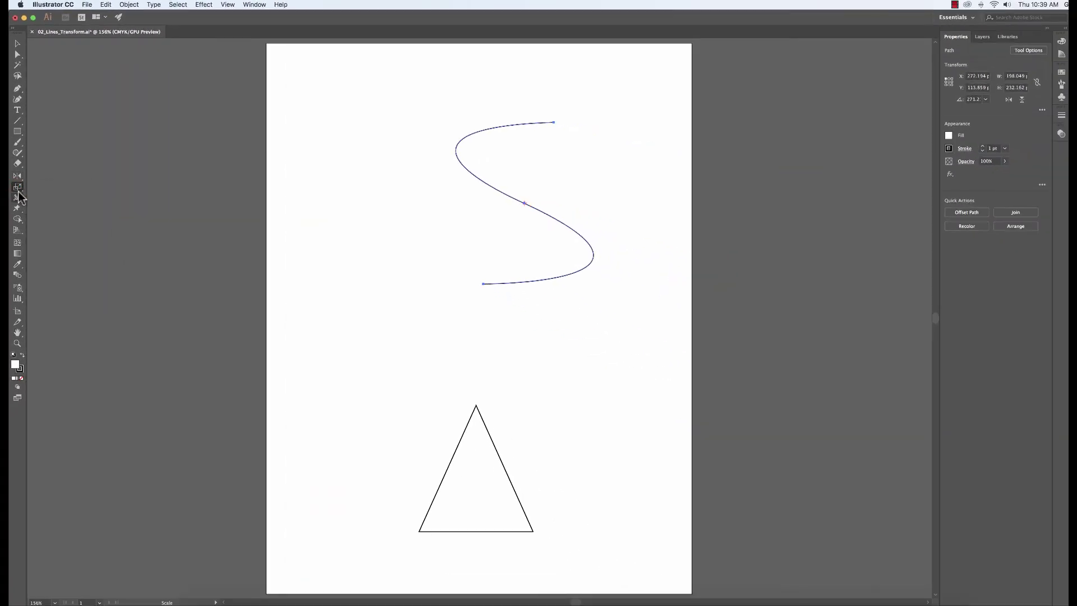